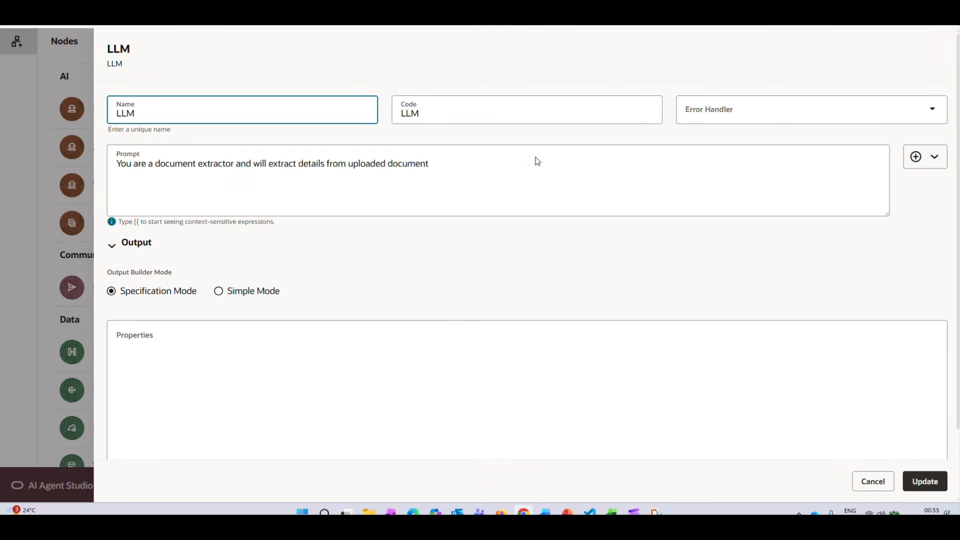
Review the prompt text in the LLM node's settings and close them without updating the node.
left_click_drag(485, 179, 118, 160)
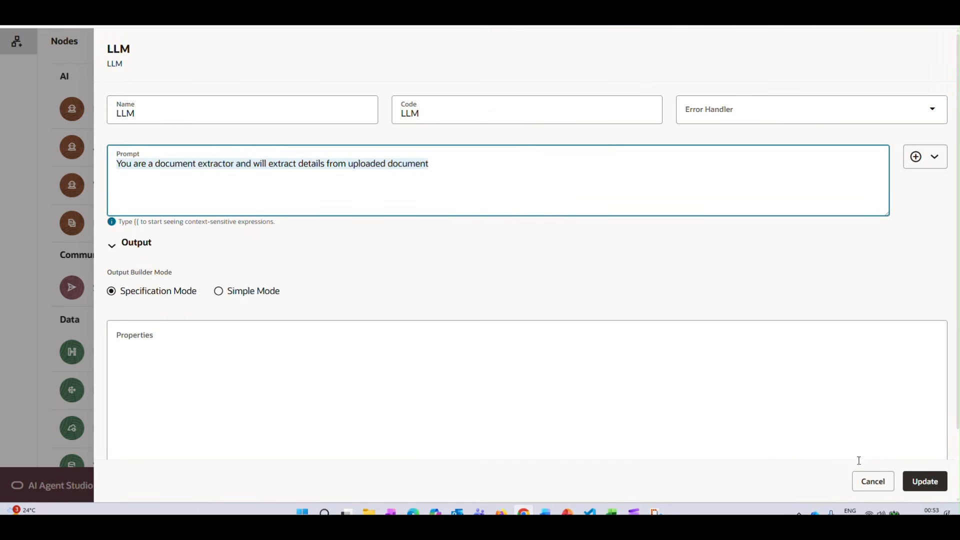
left_click(873, 482)
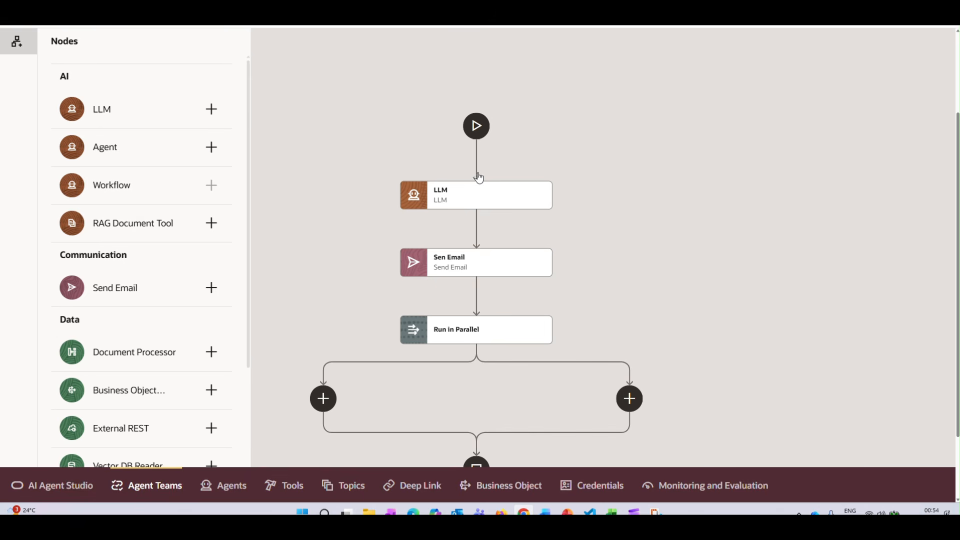
Open a new Agent node form to examine its fields and agent choices, and close it without creating the node.
mouse_move(476, 229)
left_click(477, 229)
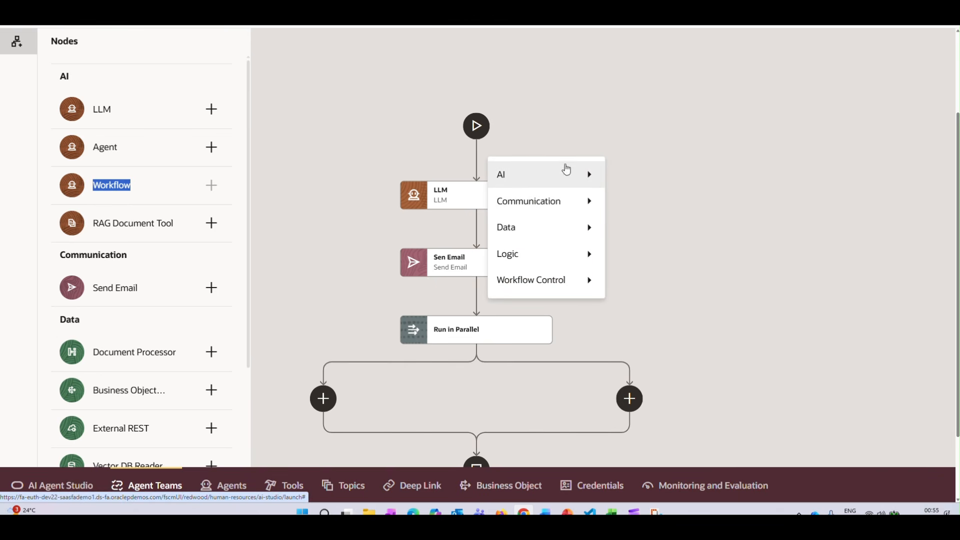
mouse_move(564, 170)
left_click(642, 200)
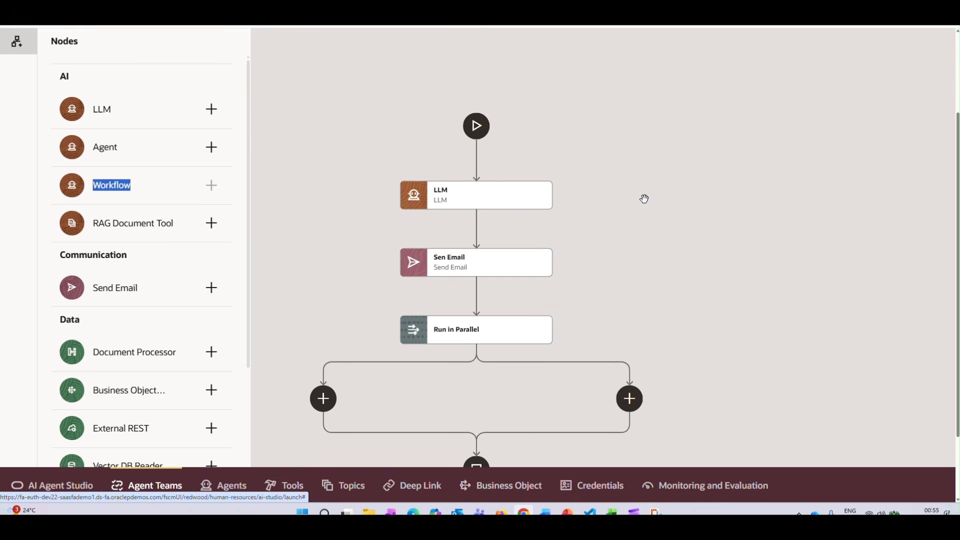
left_click(169, 146)
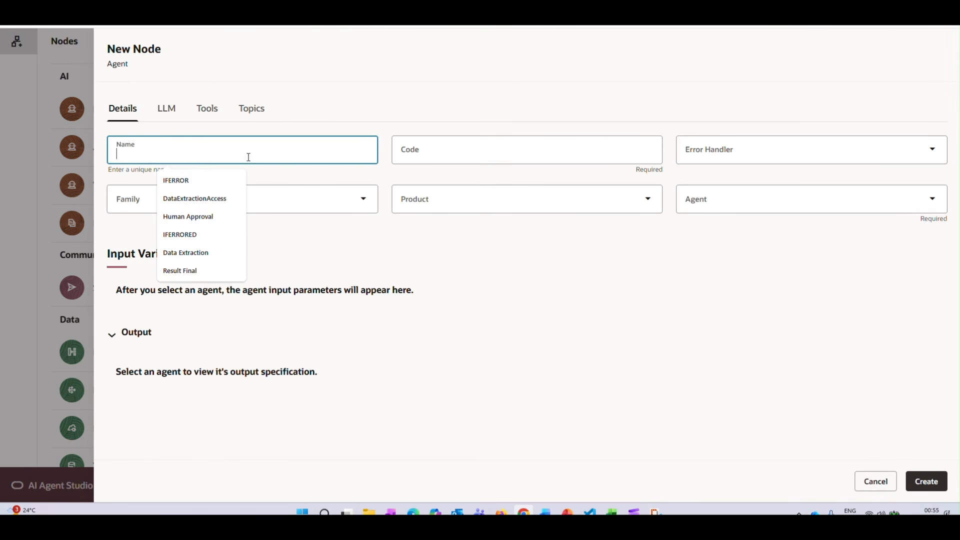
left_click(728, 198)
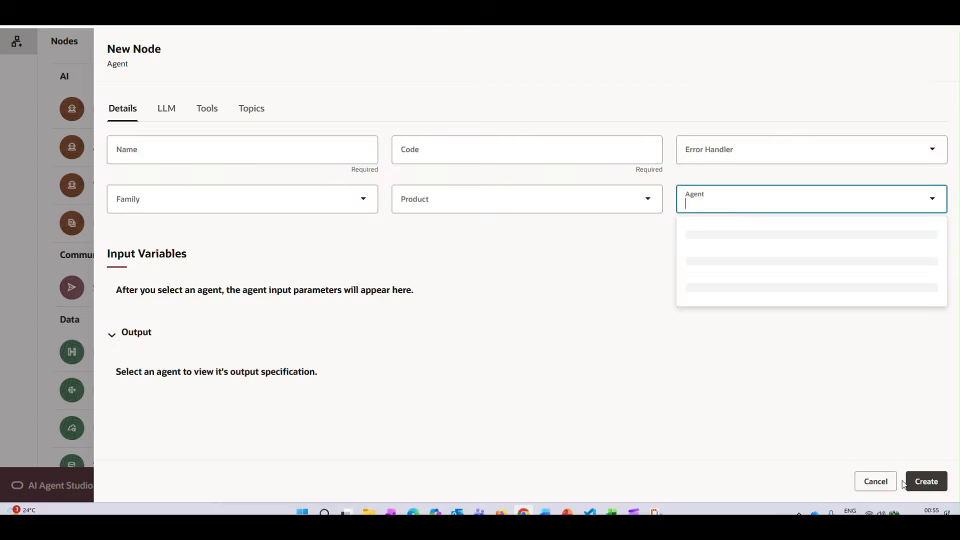
left_click(875, 481)
Open a new Workflow node form after the LLM node to examine its workflow choices, and close it without creating the node.
left_click(476, 209)
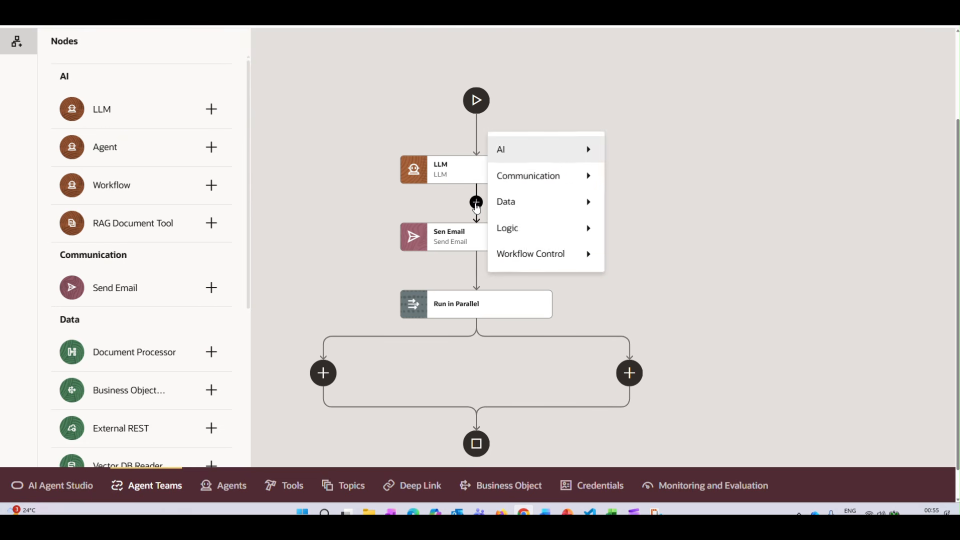
mouse_move(551, 156)
left_click(650, 196)
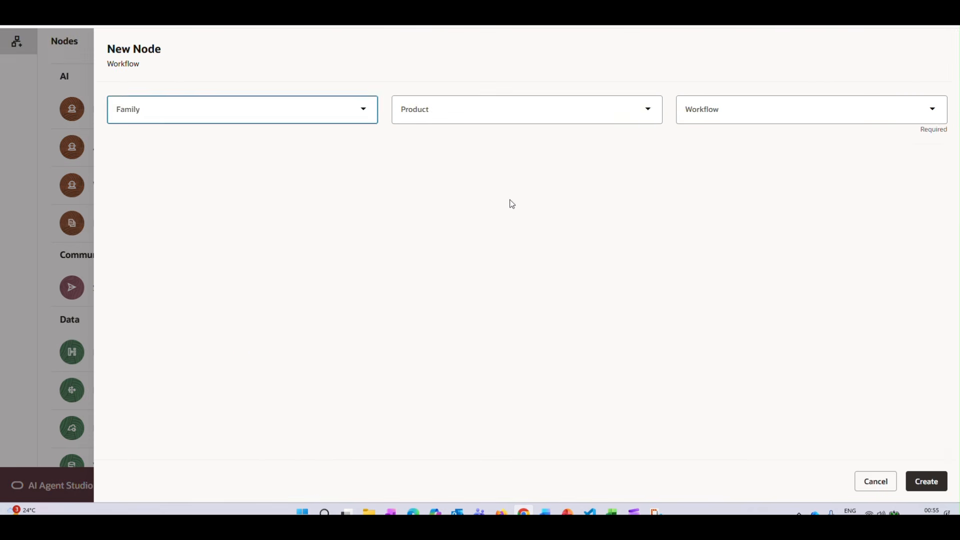
left_click(748, 165)
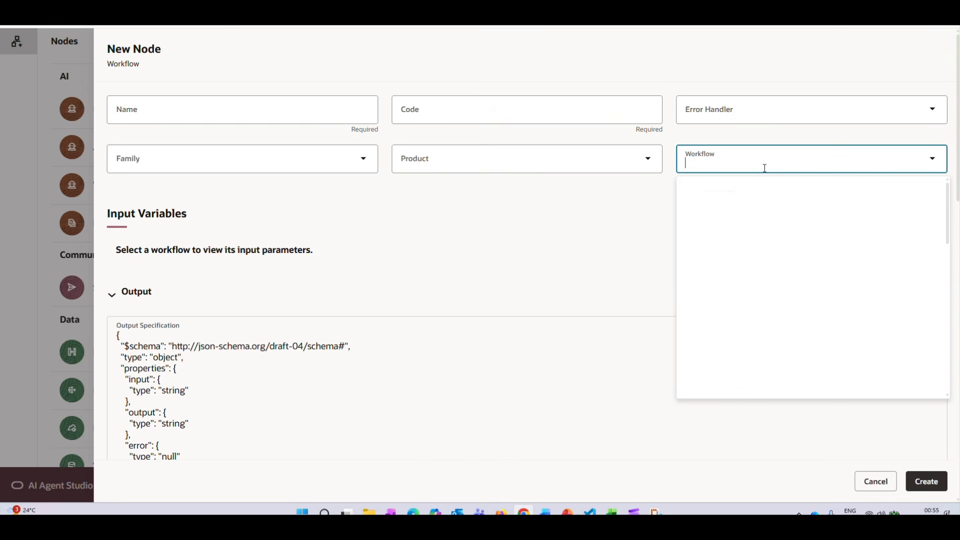
left_click(876, 481)
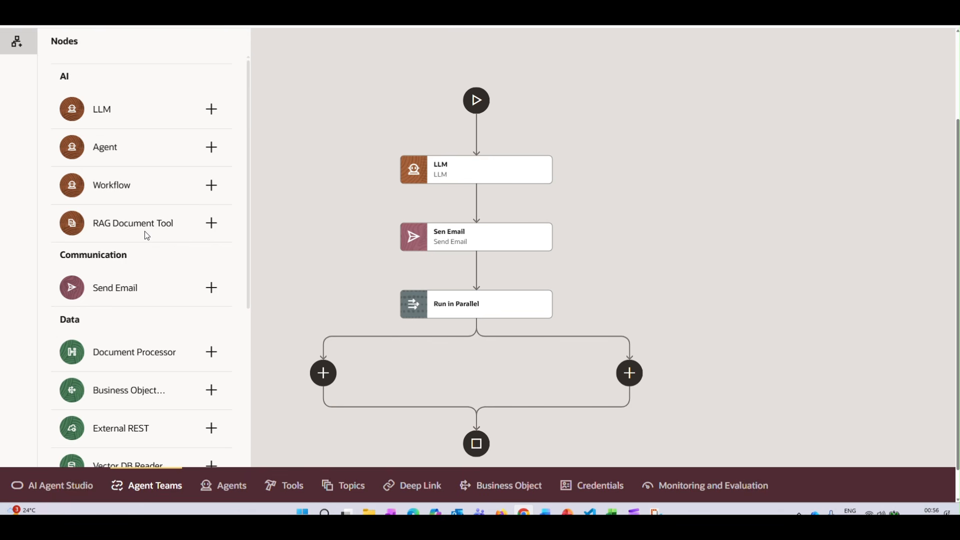
Open a new RAG Document Tool node form to examine the available tool names, and close it without creating the node.
left_click_drag(95, 223, 152, 223)
left_click(211, 224)
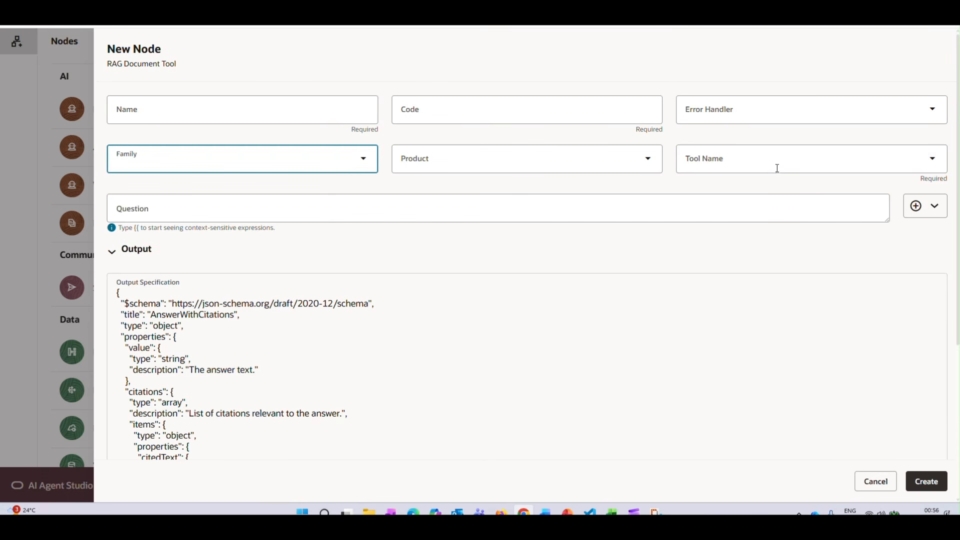
left_click(778, 169)
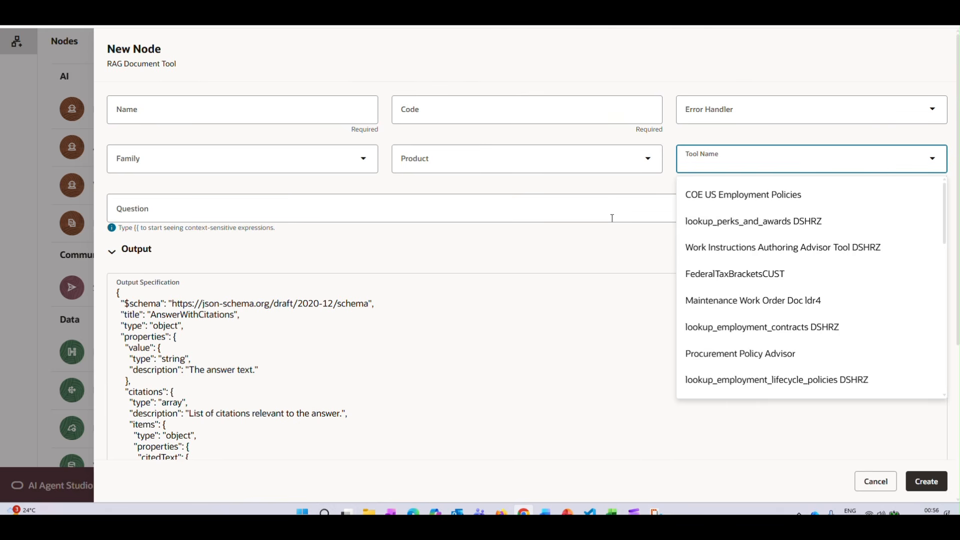
left_click(876, 481)
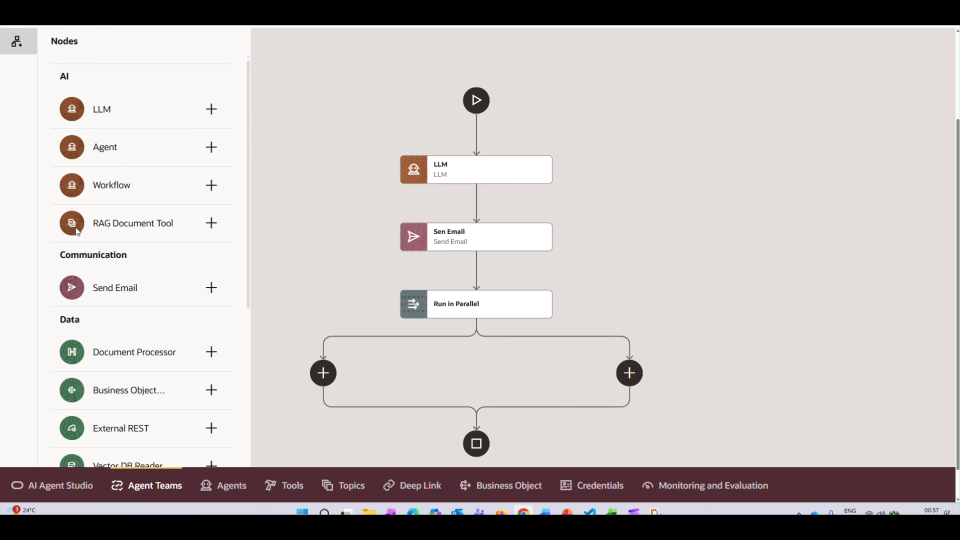
Consult the Workflow Agent Building Blocks slide in the presentation and return to the workflow editor in AI Agent Studio.
key("alt+Tab")
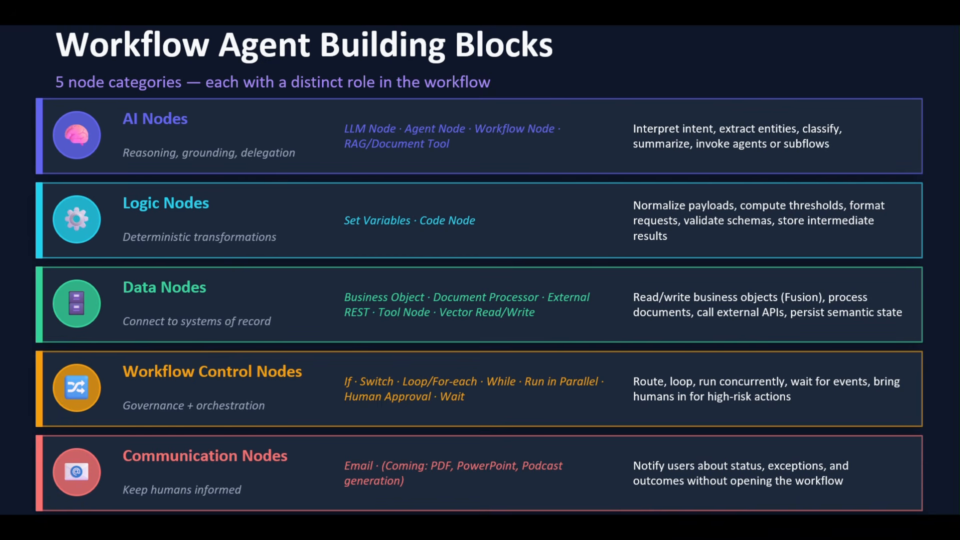
key("alt+Tab")
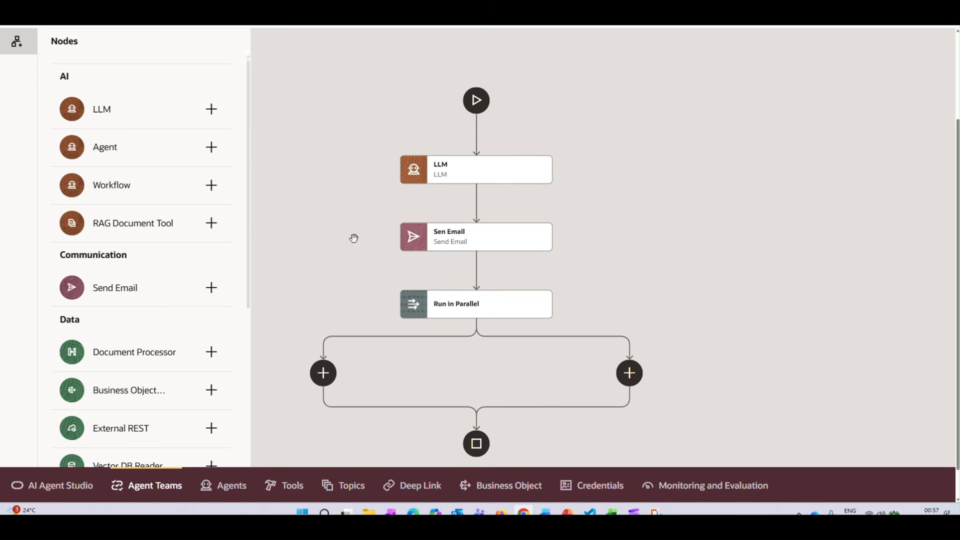
scroll(215, 332, "down", 3)
scroll(204, 321, "up", 3)
Try out a new Logic Code node with return type Array and inspect its source code area, discarding the node.
scroll(205, 321, "down", 8)
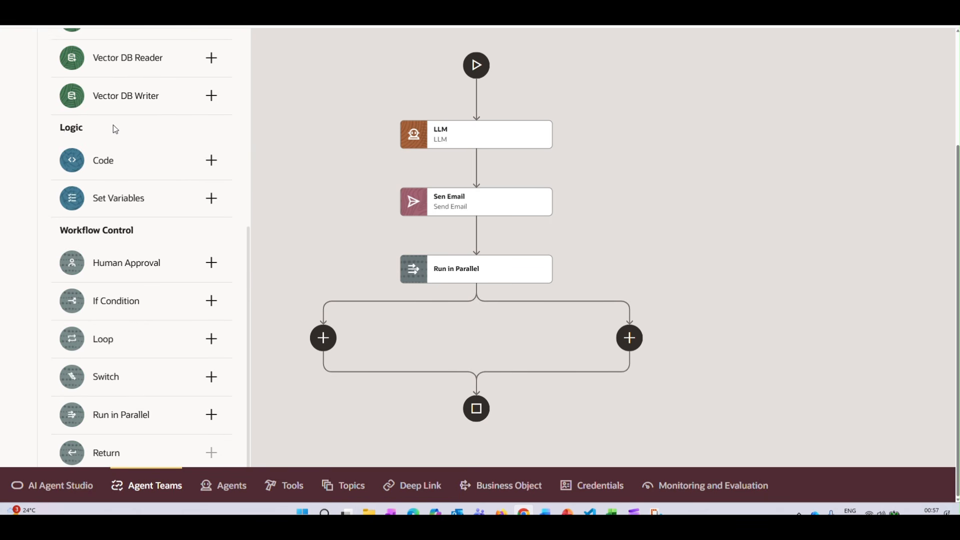
double_click(72, 127)
left_click(208, 163)
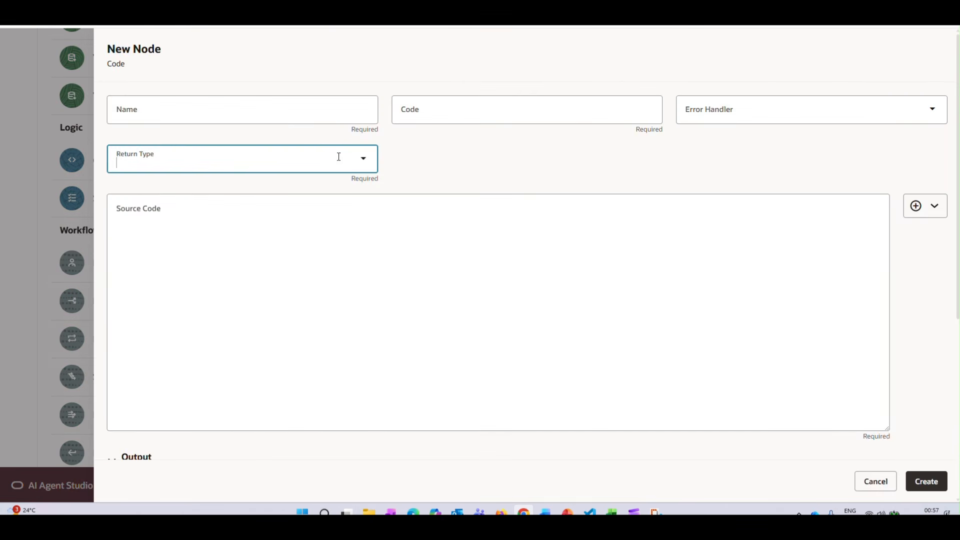
left_click(287, 118)
left_click(145, 160)
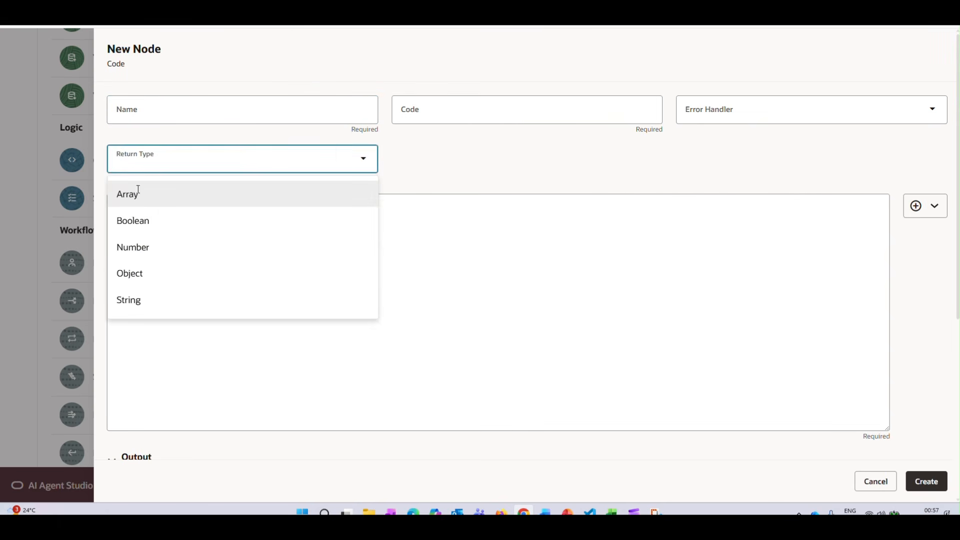
left_click(145, 203)
left_click(238, 256)
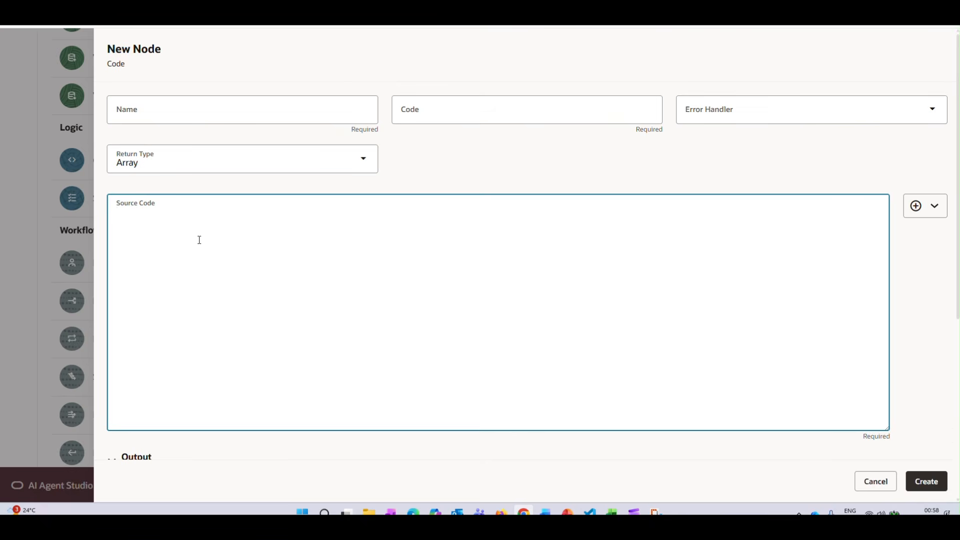
left_click(880, 485)
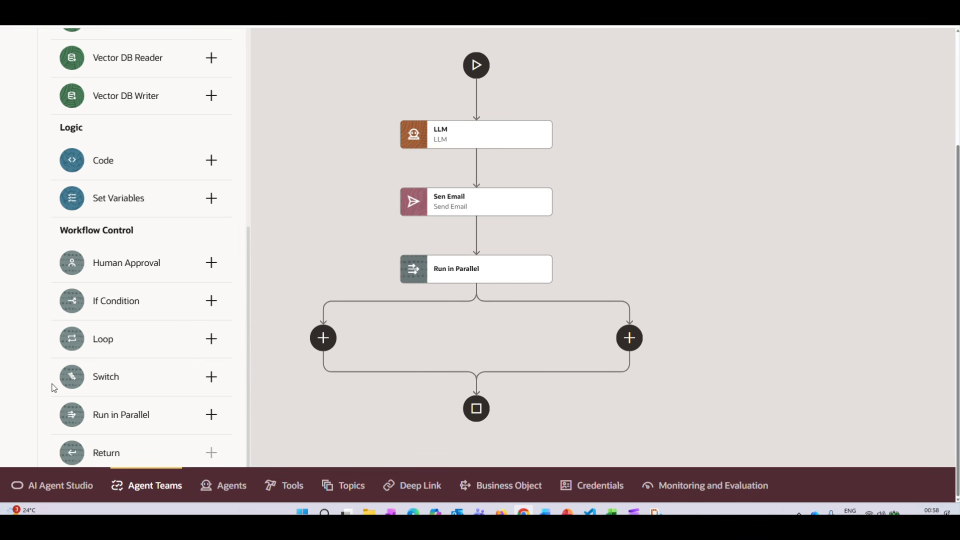
Open a new Set Variables node form and close it without creating the node.
left_click(212, 198)
left_click(875, 481)
Open a blank variable entry in the DEMO workflow's settings to examine its fields, and close the settings without saving.
scroll(190, 270, "up", 10)
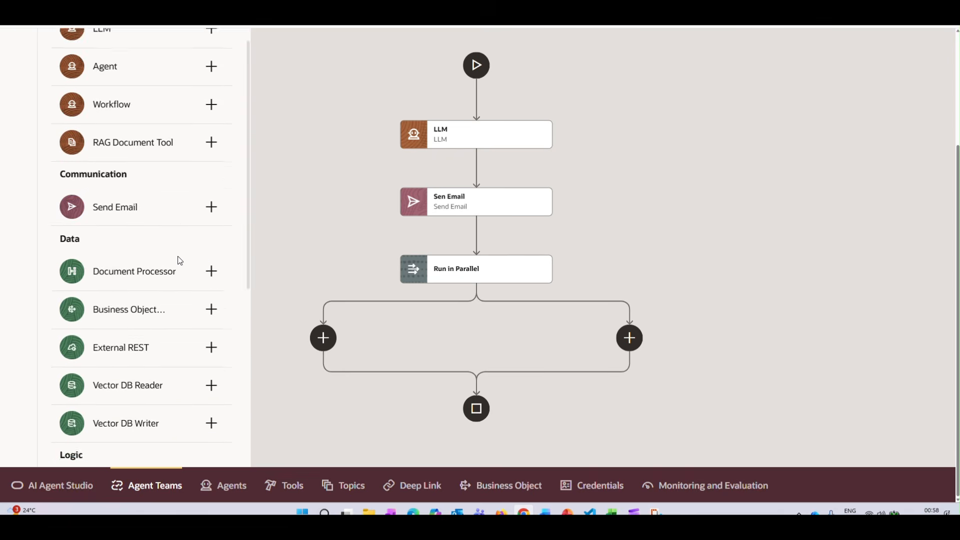
left_click(63, 116)
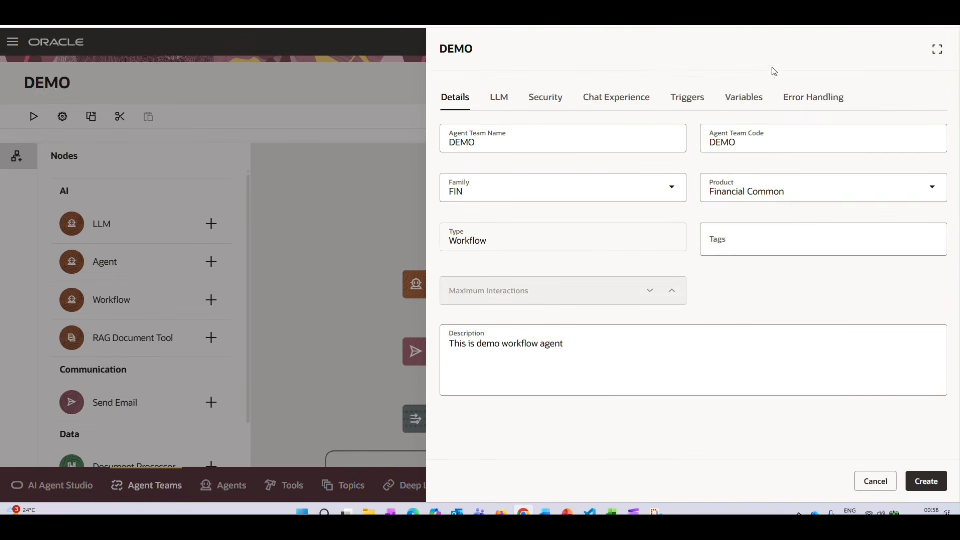
left_click(744, 99)
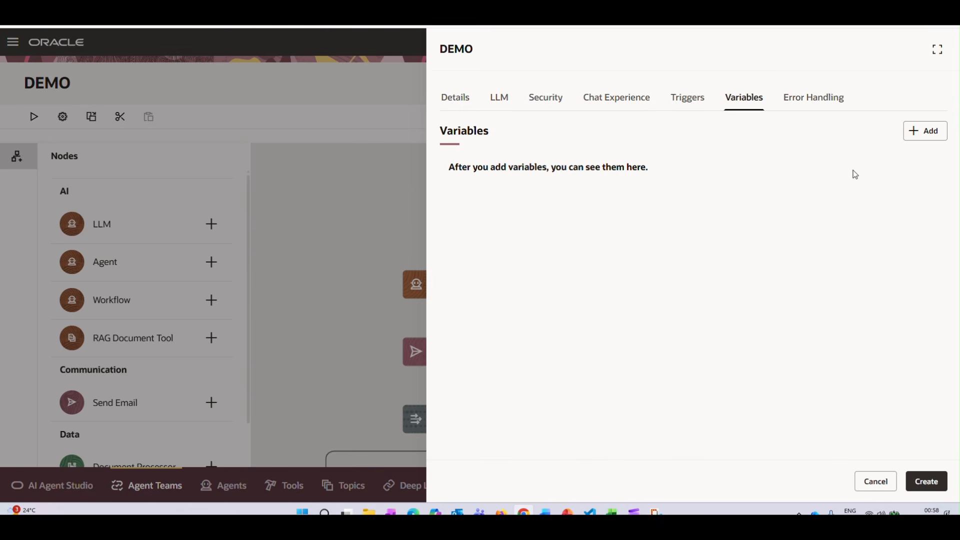
left_click(921, 136)
left_click(531, 180)
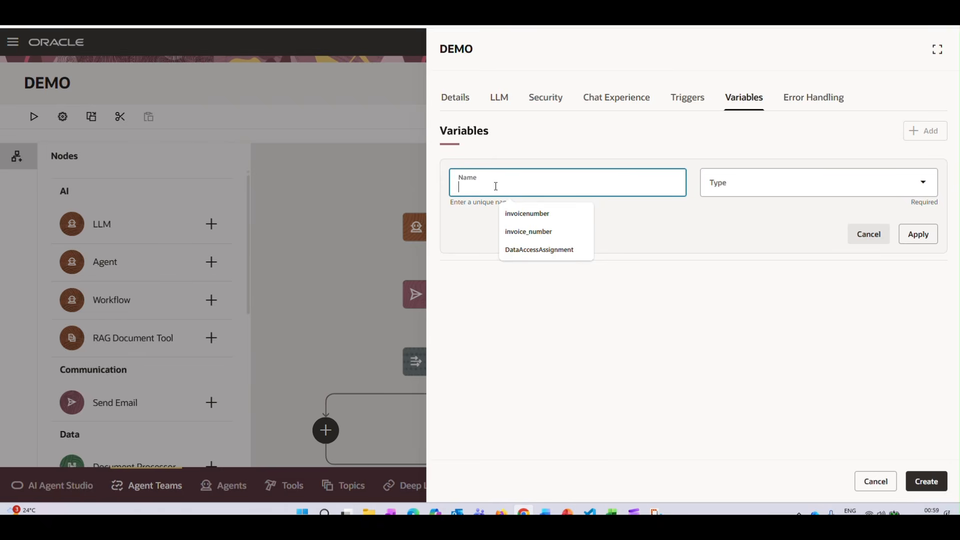
left_click(876, 481)
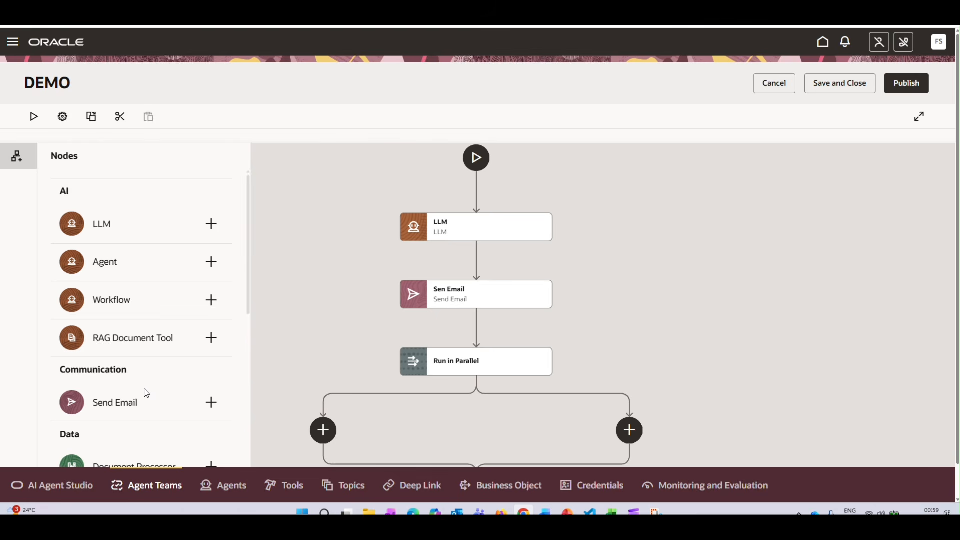
Try out a Set Variables node named gdd with a variable entry holding a quoted sample invoice number, discarding the node.
scroll(147, 393, "down", 10)
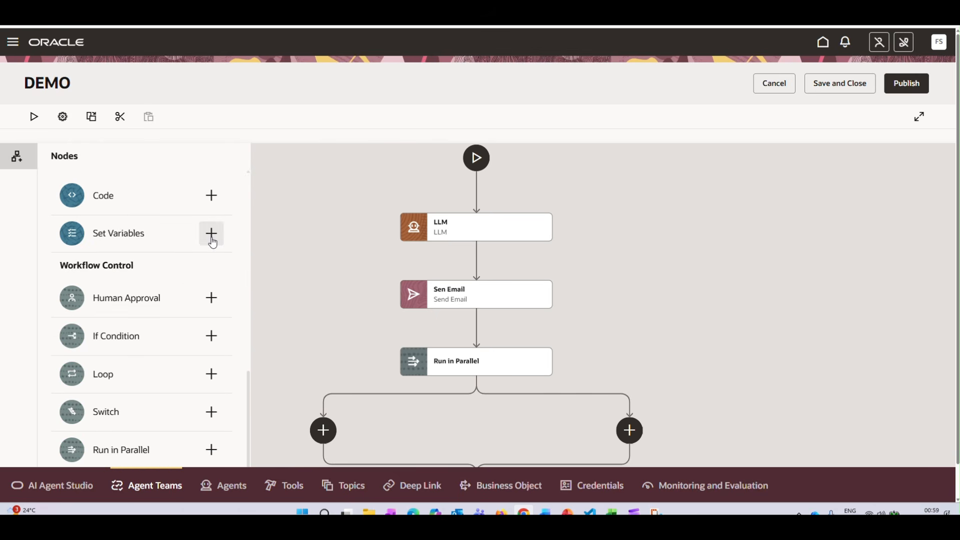
left_click(212, 240)
left_click(220, 110)
type("gdd")
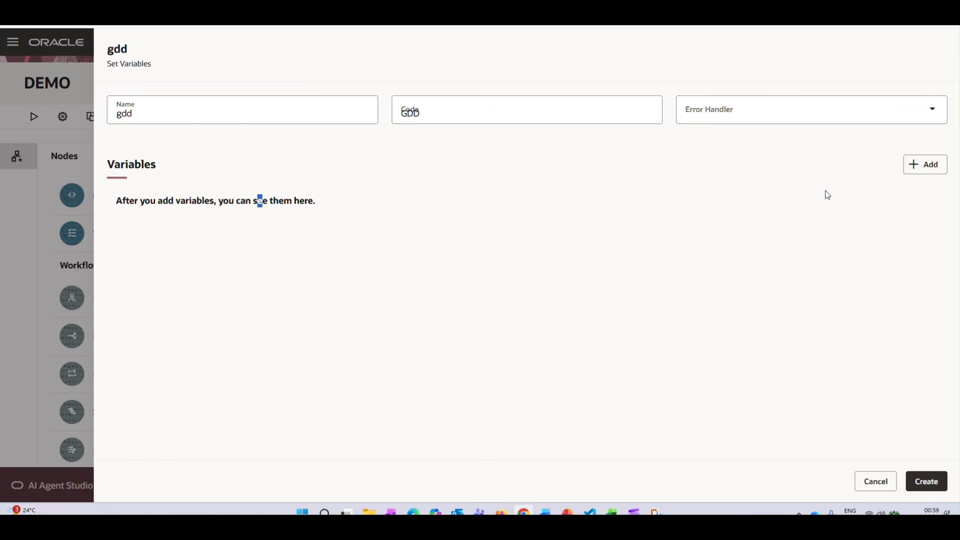
left_click(935, 171)
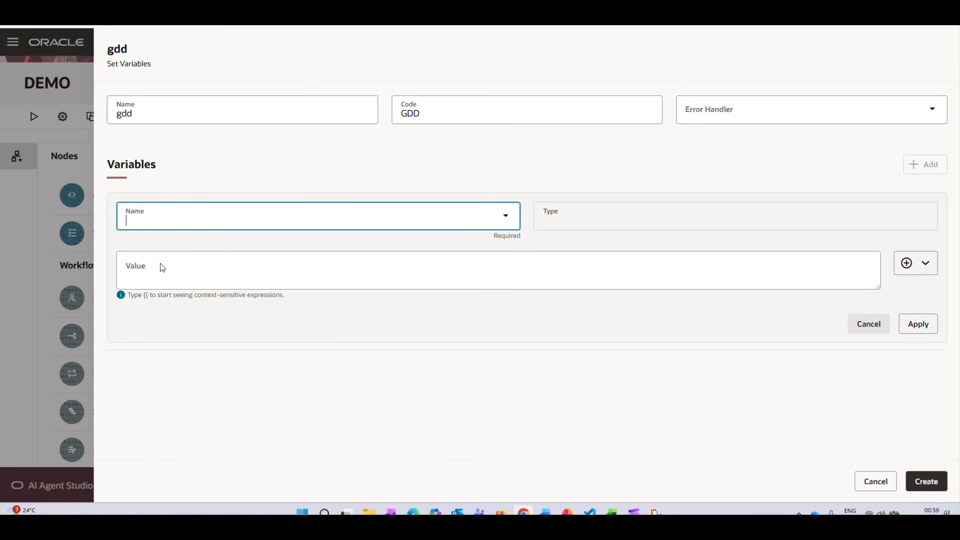
left_click(165, 272)
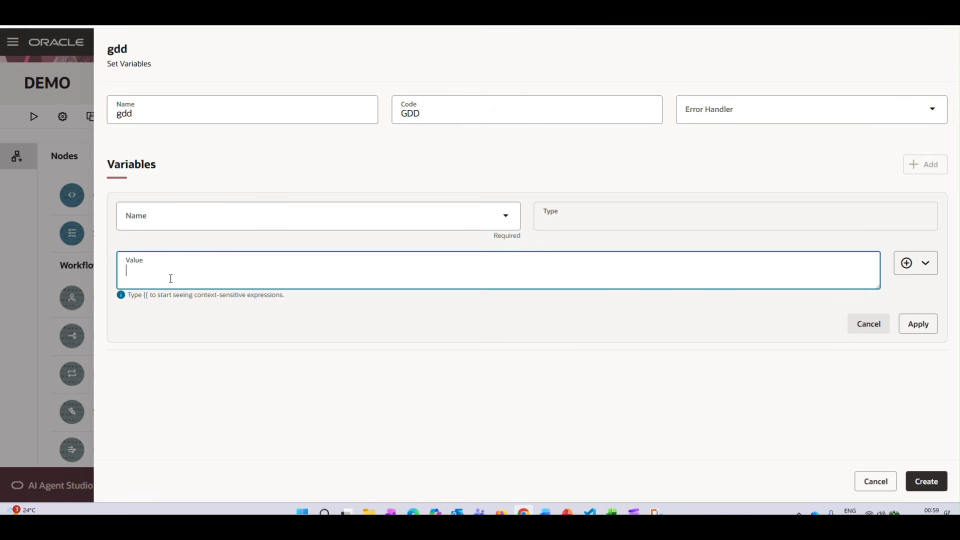
type("\"Invoice2358436\"")
left_click(356, 211)
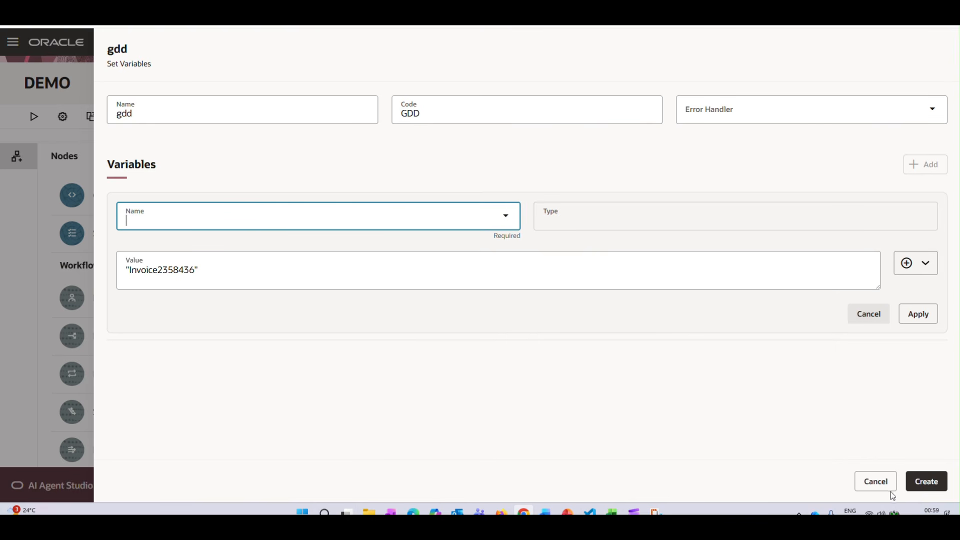
left_click(876, 482)
mouse_move(476, 259)
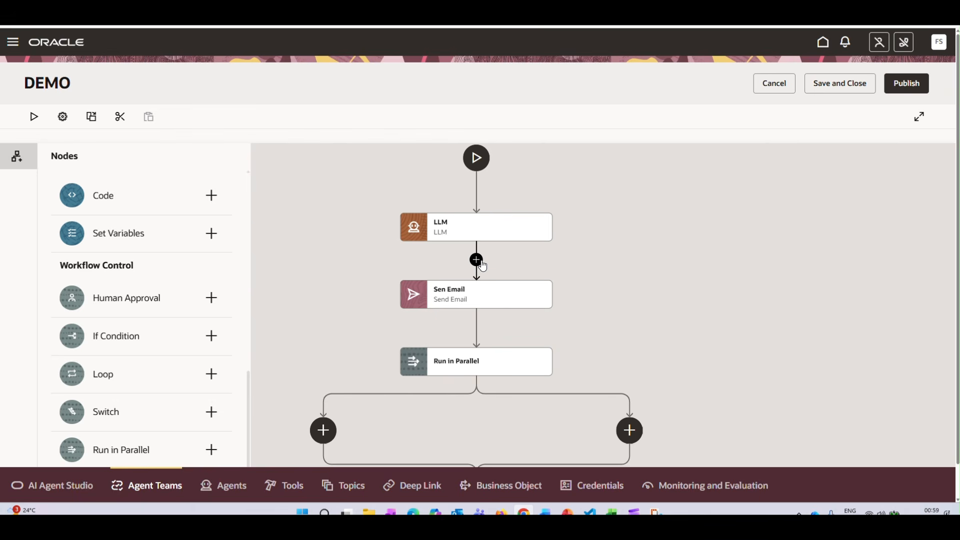
scroll(411, 369, "down", 3)
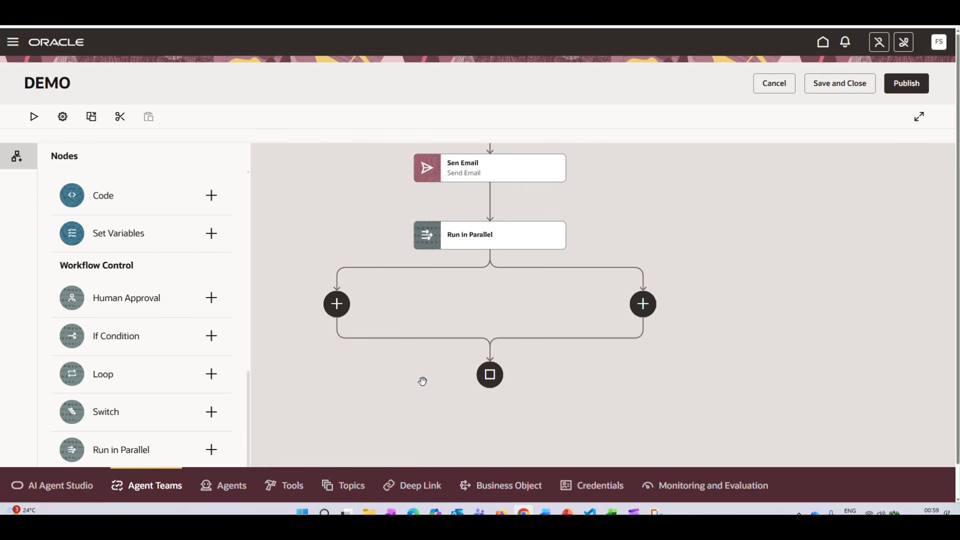
left_click_drag(442, 328, 431, 386)
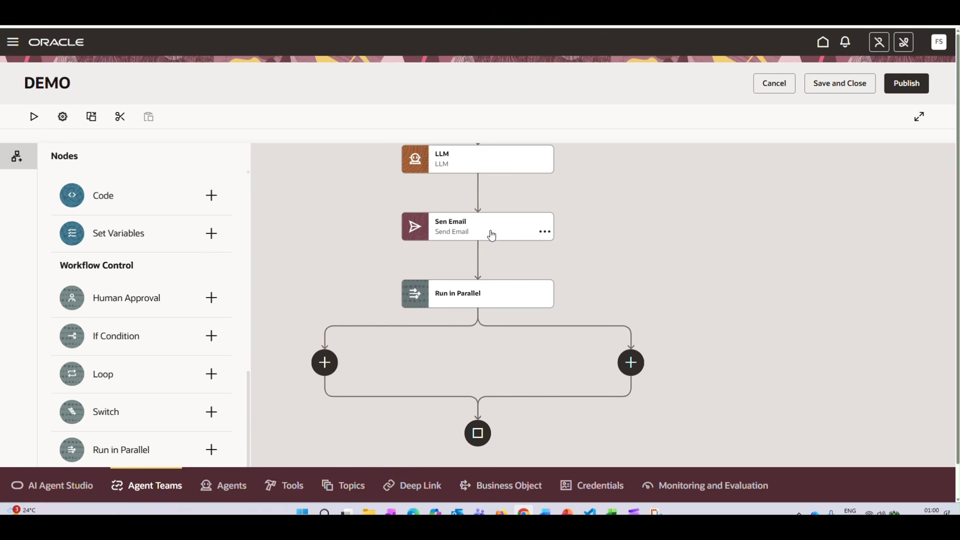
Check the node categories on the presentation's building blocks slide and return to the node list in AI Agent Studio.
key("alt+Tab")
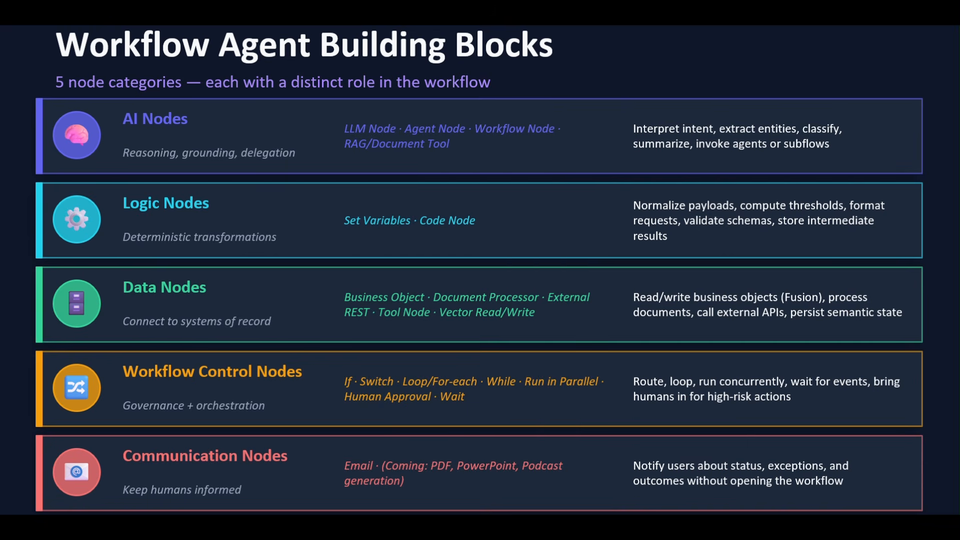
key("alt+Tab")
scroll(182, 332, "up", 3)
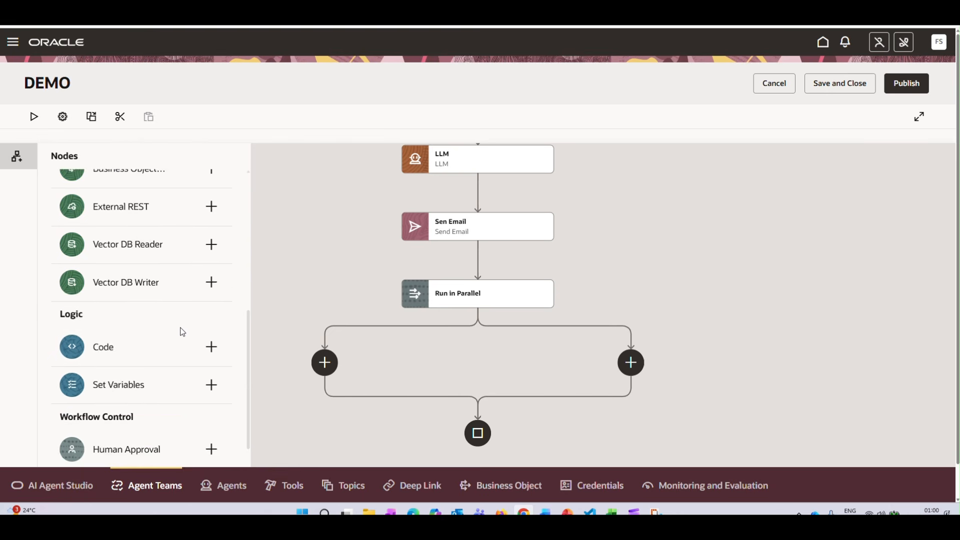
Open a new Business Object Function node form from the Data category, view the business object choices, and close it without creating the node.
scroll(182, 332, "up", 2)
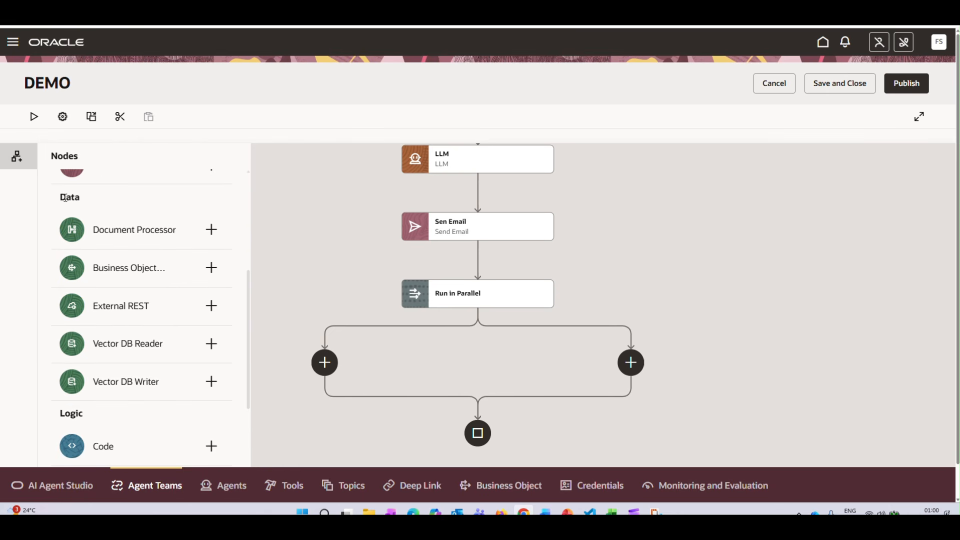
left_click_drag(65, 199, 103, 197)
left_click(478, 258)
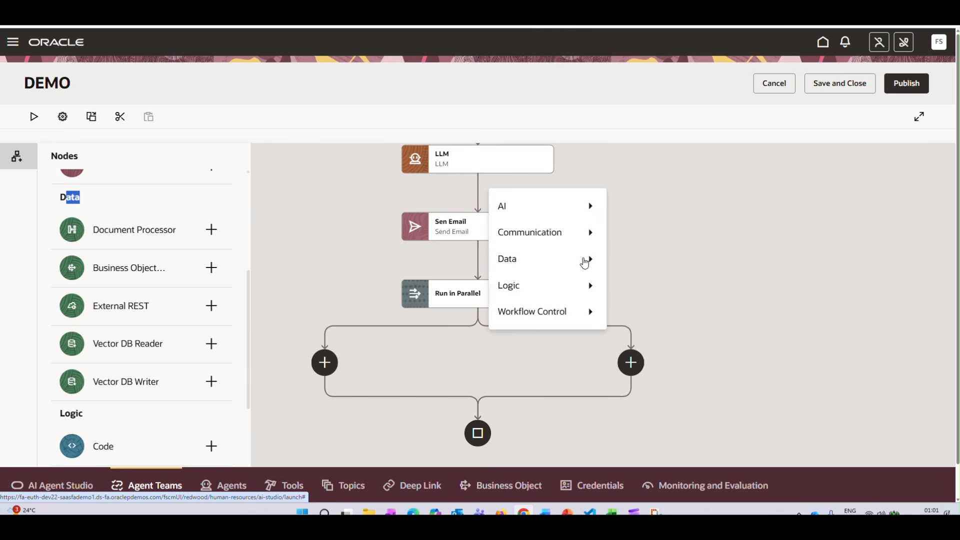
mouse_move(569, 268)
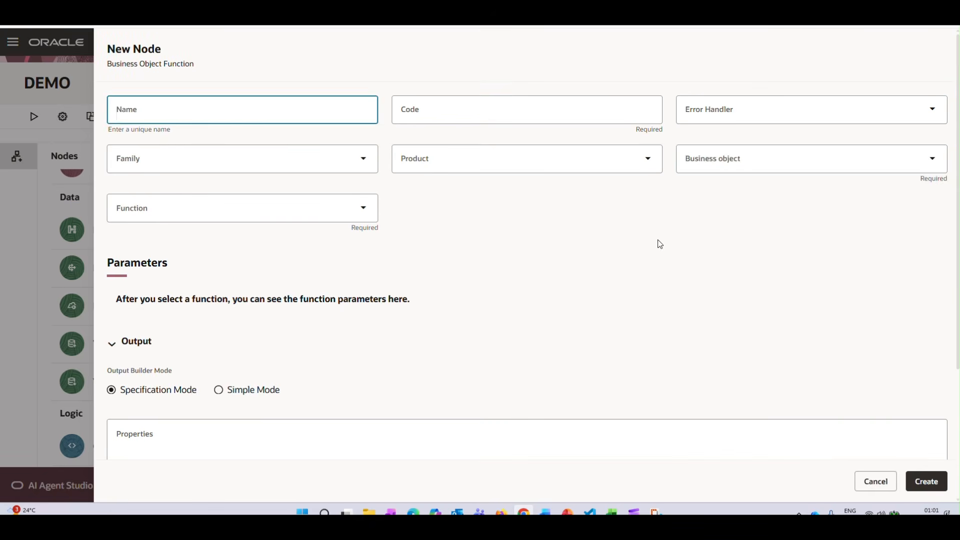
left_click(741, 158)
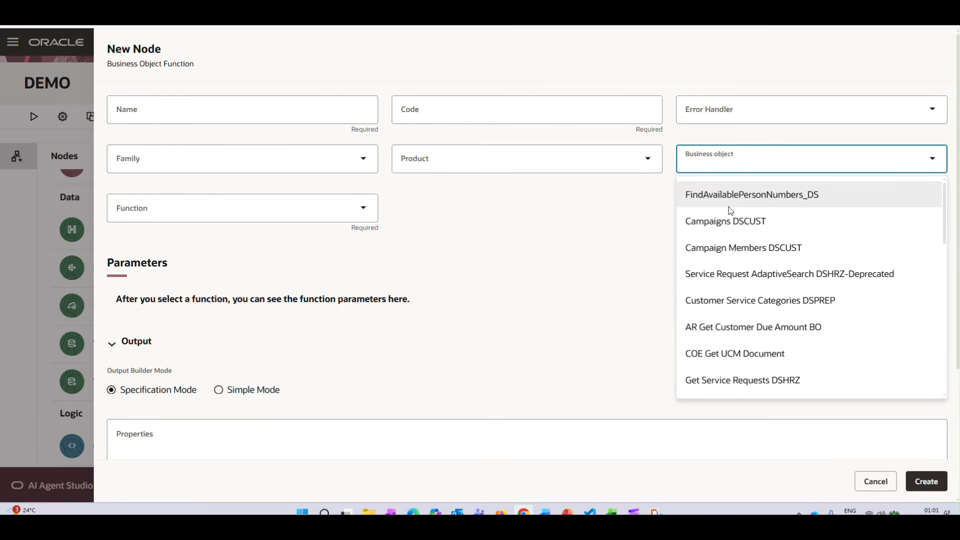
left_click(876, 481)
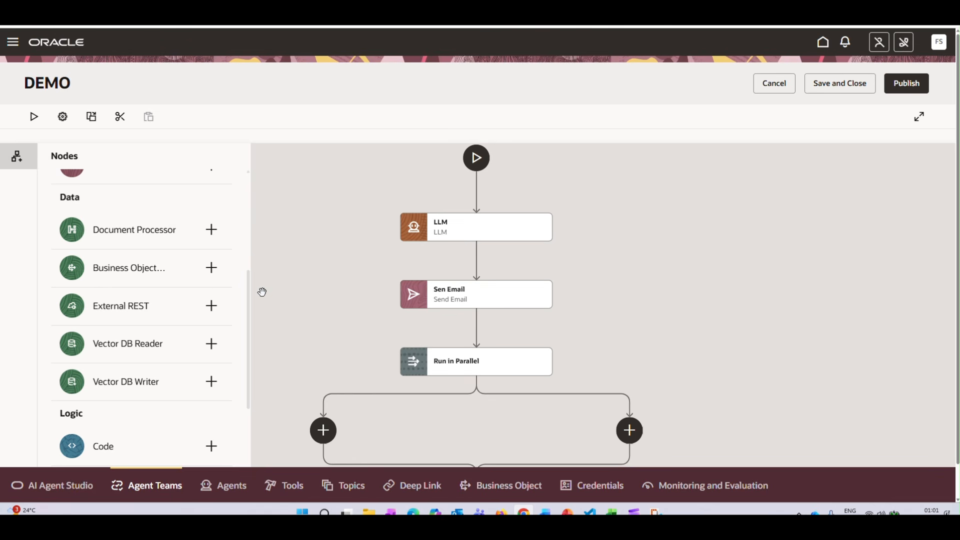
Open a new Vector DB Reader node form to examine its fields, and close it without creating the node.
scroll(251, 313, "up", 1)
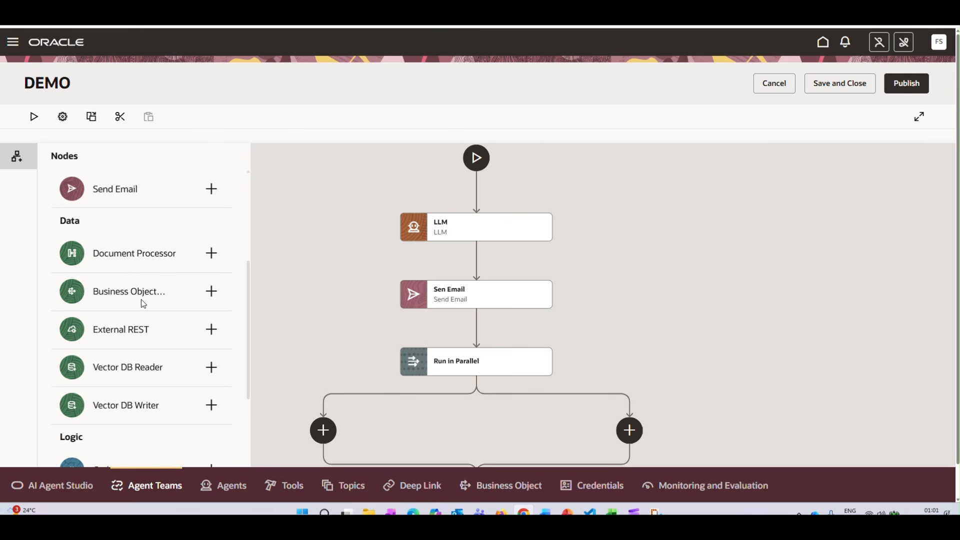
scroll(130, 302, "down", 2)
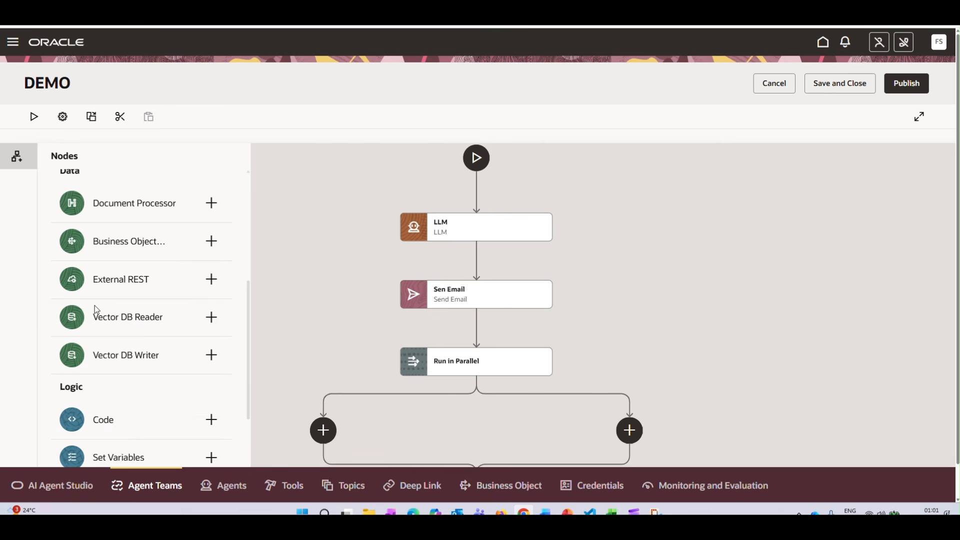
left_click_drag(94, 316, 182, 321)
left_click_drag(98, 356, 188, 365)
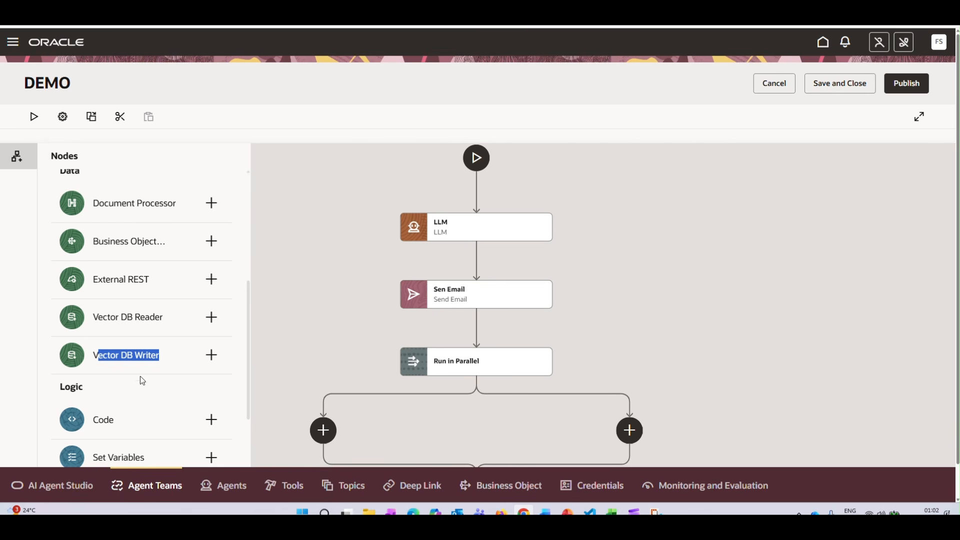
left_click(212, 318)
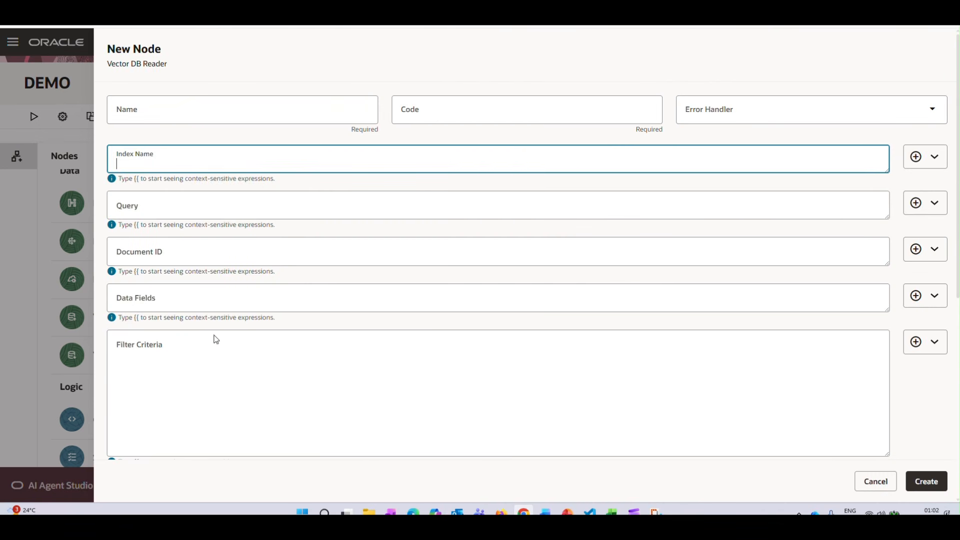
left_click(875, 481)
Examine the fields and operation types of a new Vector DB Writer node, and return to the Data nodes without creating it.
left_click(212, 355)
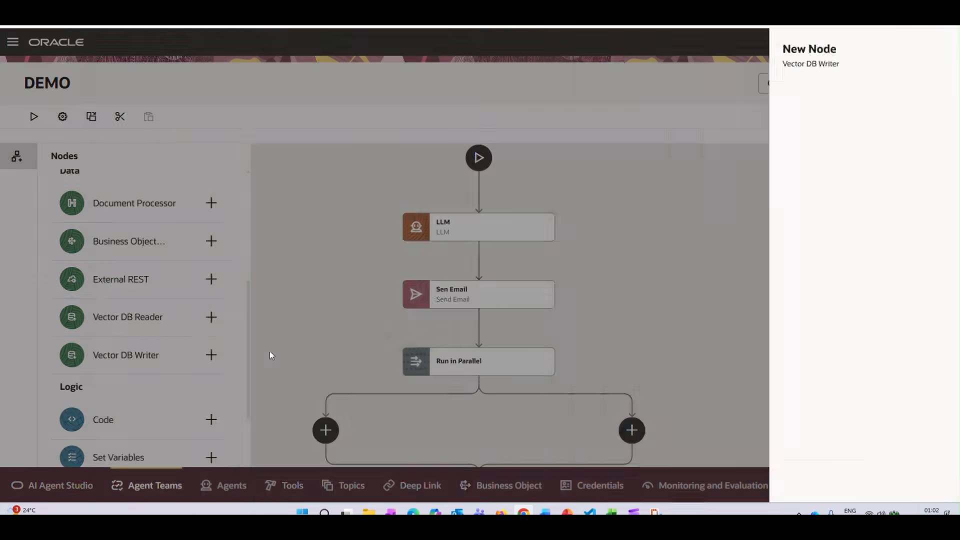
scroll(206, 330, "down", 1)
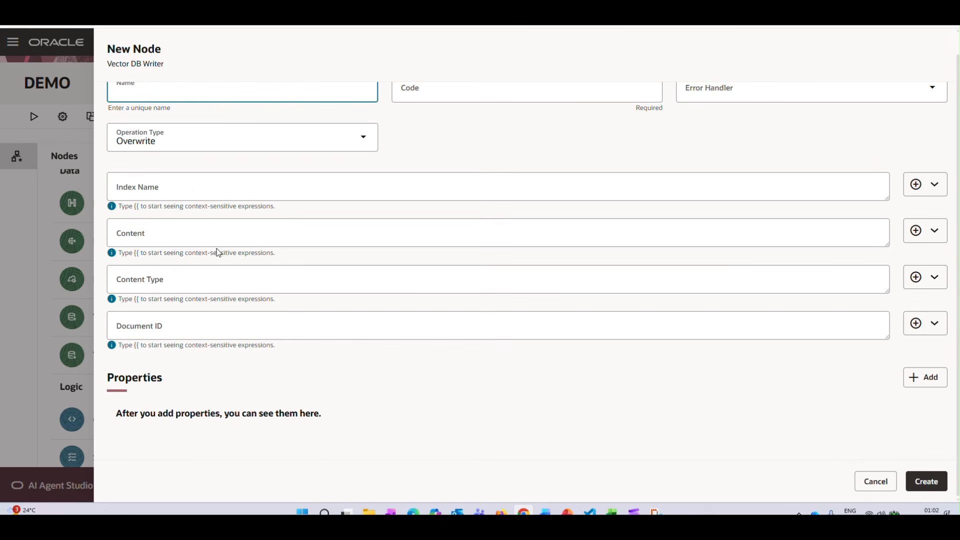
scroll(205, 175, "up", 1)
left_click(224, 158)
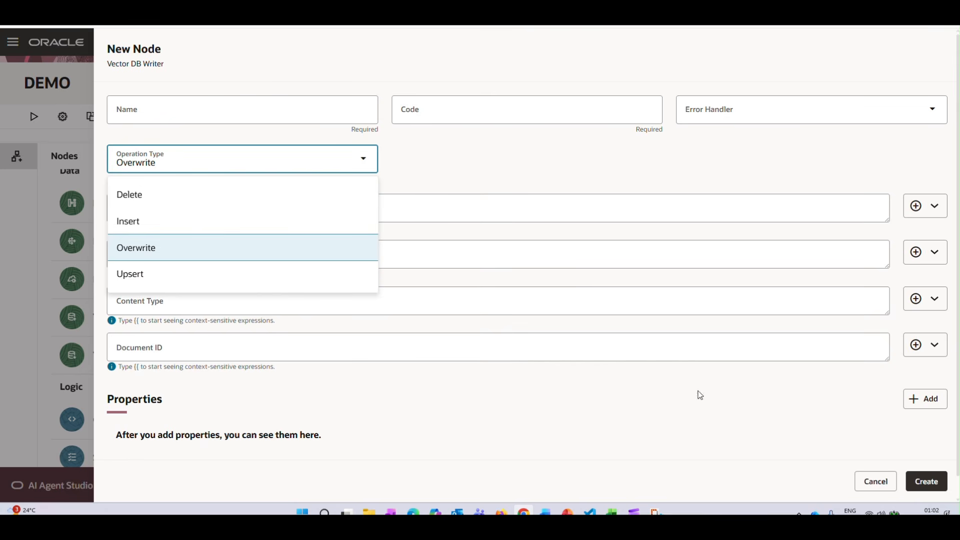
left_click(886, 480)
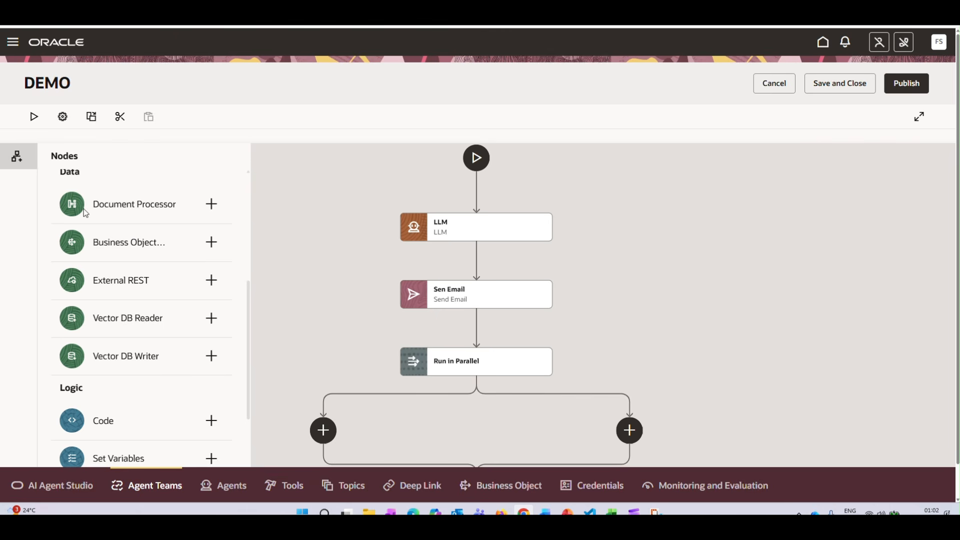
scroll(83, 220, "up", 1)
left_click_drag(59, 221, 120, 231)
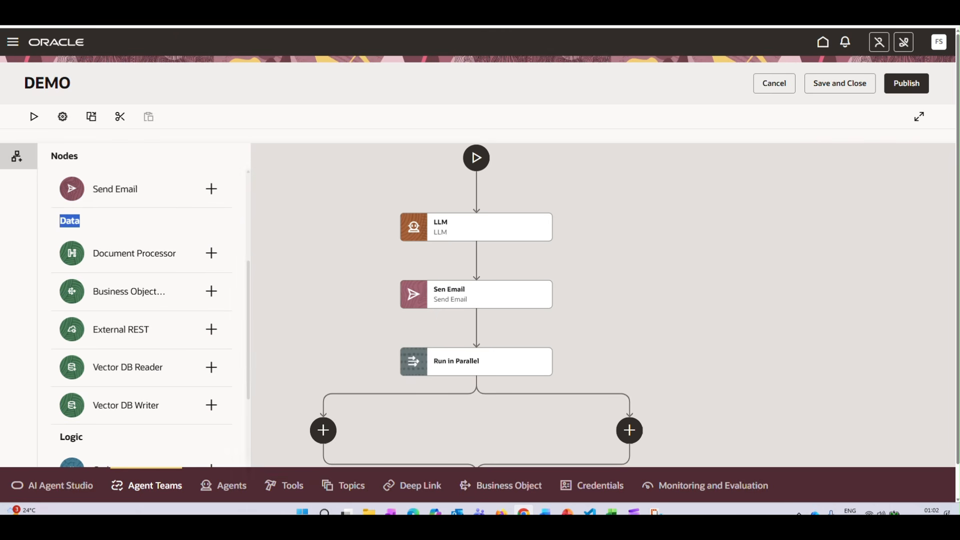
Examine the channel, feedback and loop back options of a new Human Approval node from Workflow Control, and close the form without creating it.
key("alt+Tab")
scroll(175, 329, "down", 5)
scroll(173, 330, "down", 1)
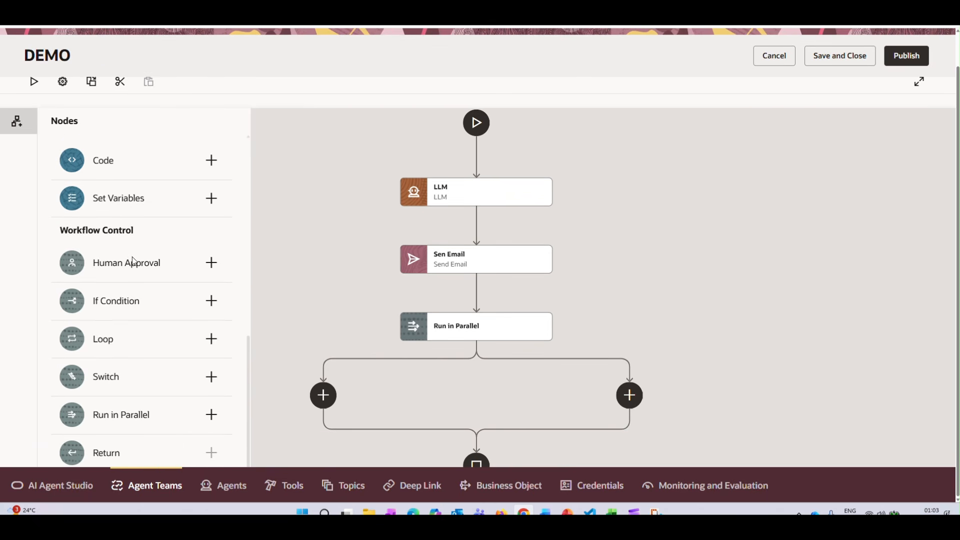
left_click(211, 262)
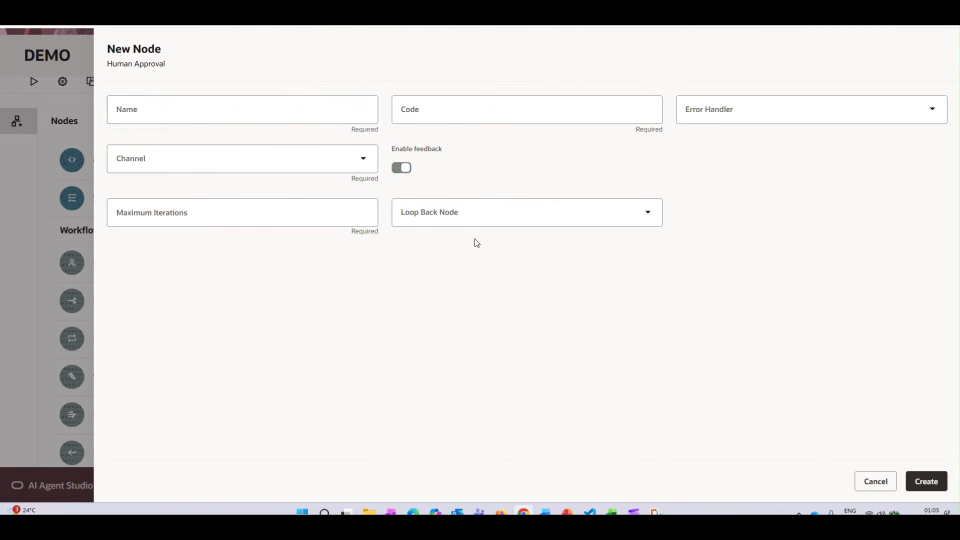
left_click(186, 159)
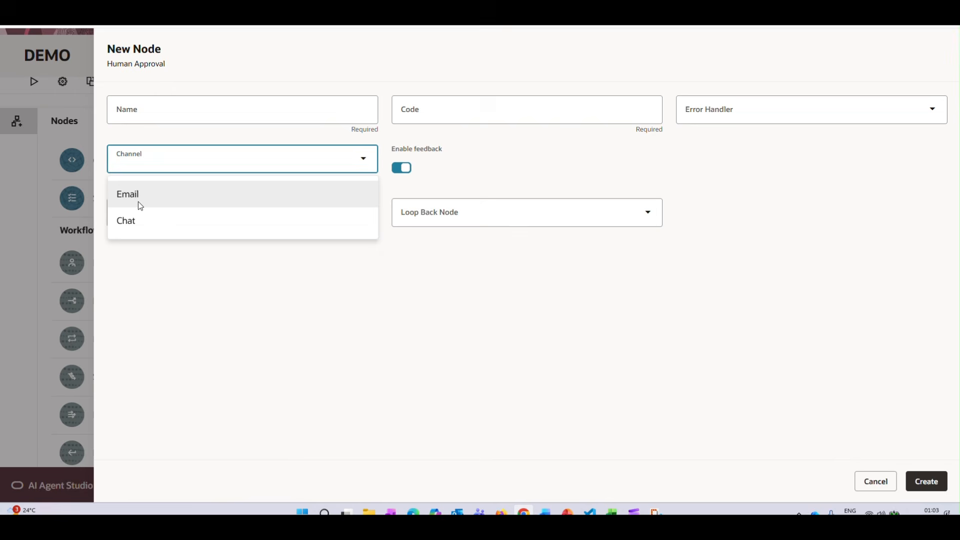
left_click(467, 268)
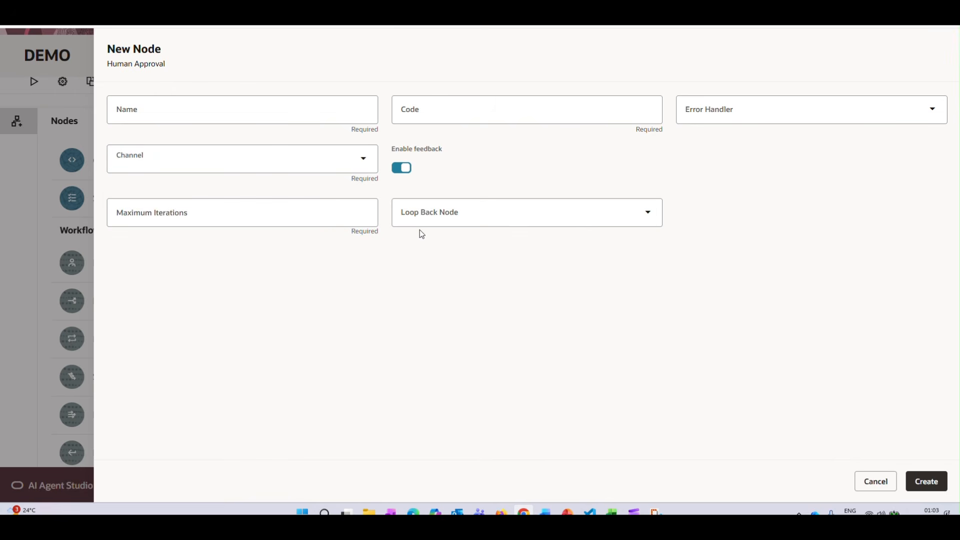
double_click(425, 149)
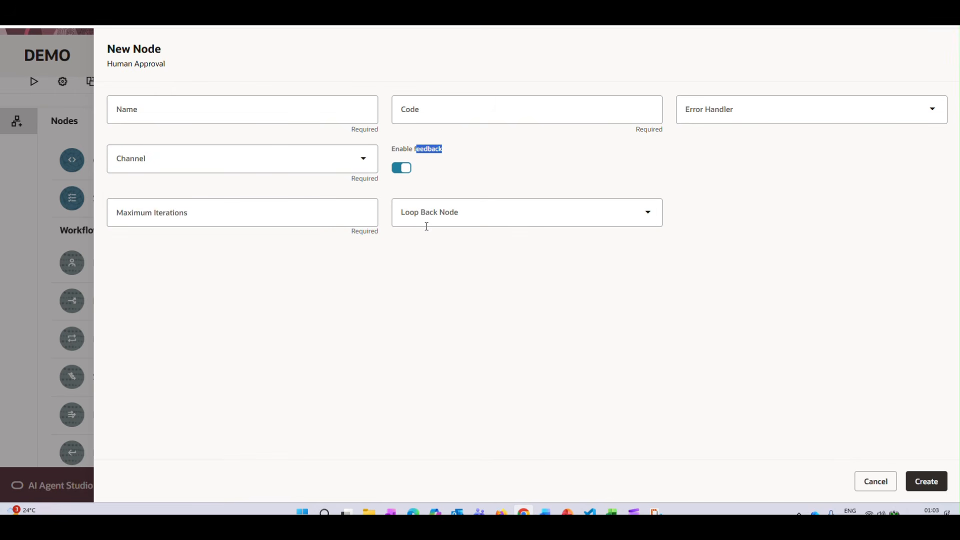
left_click(463, 214)
left_click(606, 388)
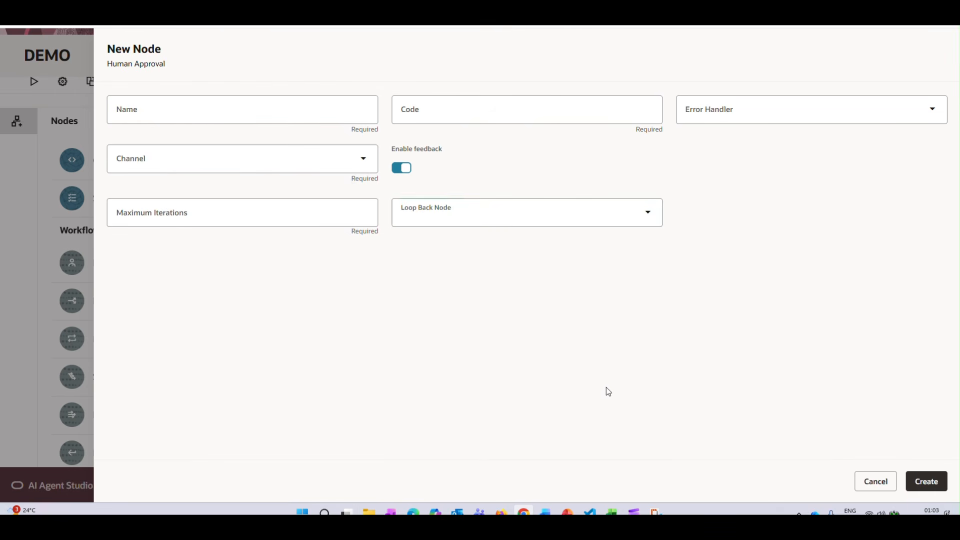
left_click(872, 484)
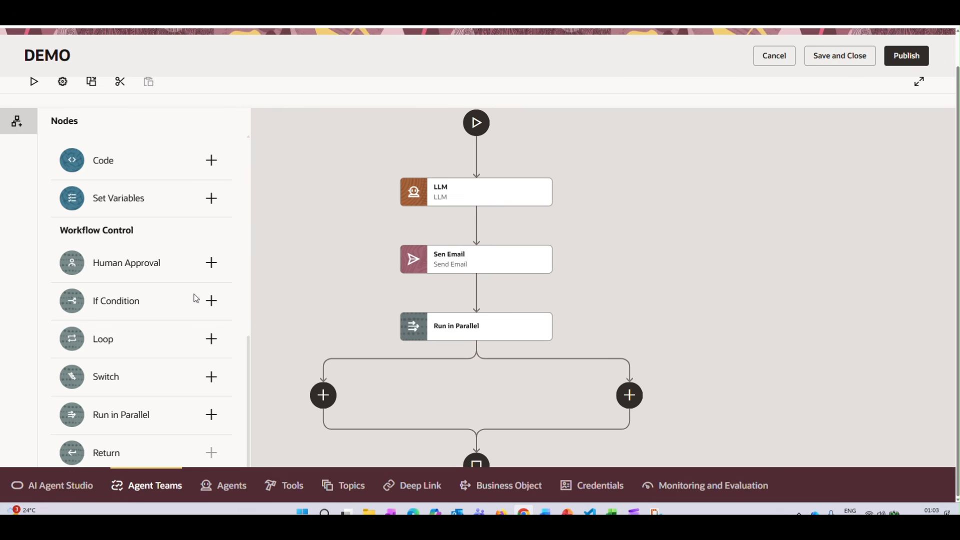
Add an If Condition node named dsbfb with the placeholder condition sdb between the Send Email and Run in Parallel nodes.
left_click(209, 302)
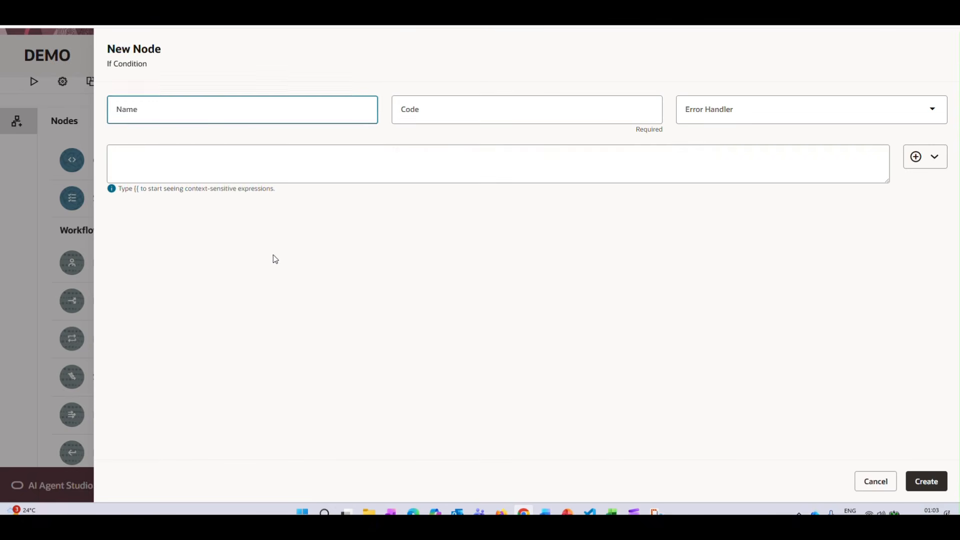
left_click(220, 162)
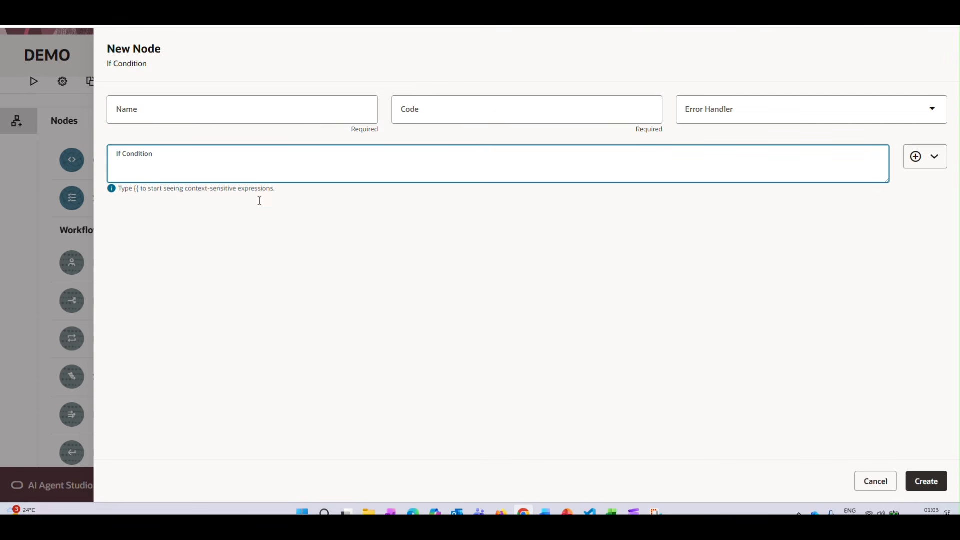
left_click(187, 111)
type("dsbfb")
left_click(173, 163)
type("sdb")
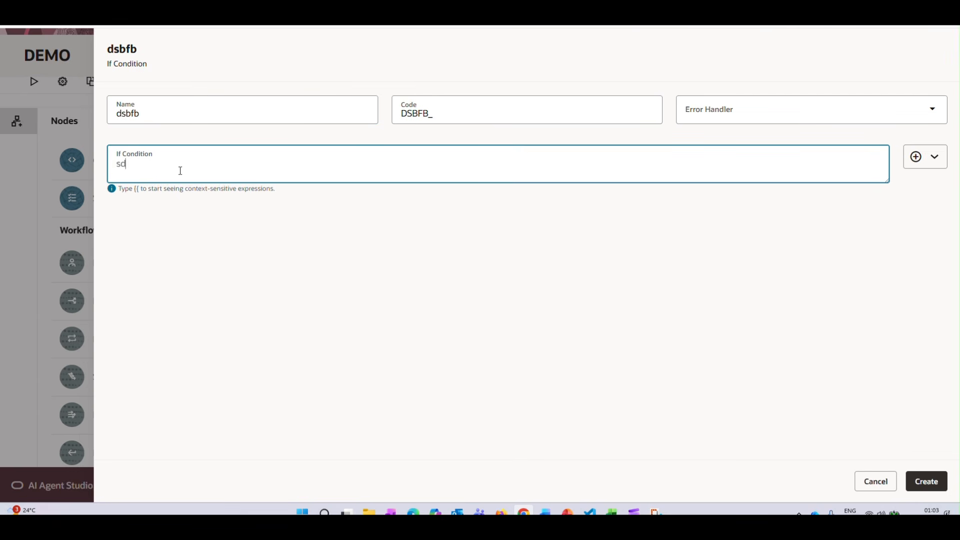
left_click(950, 440)
left_click(927, 481)
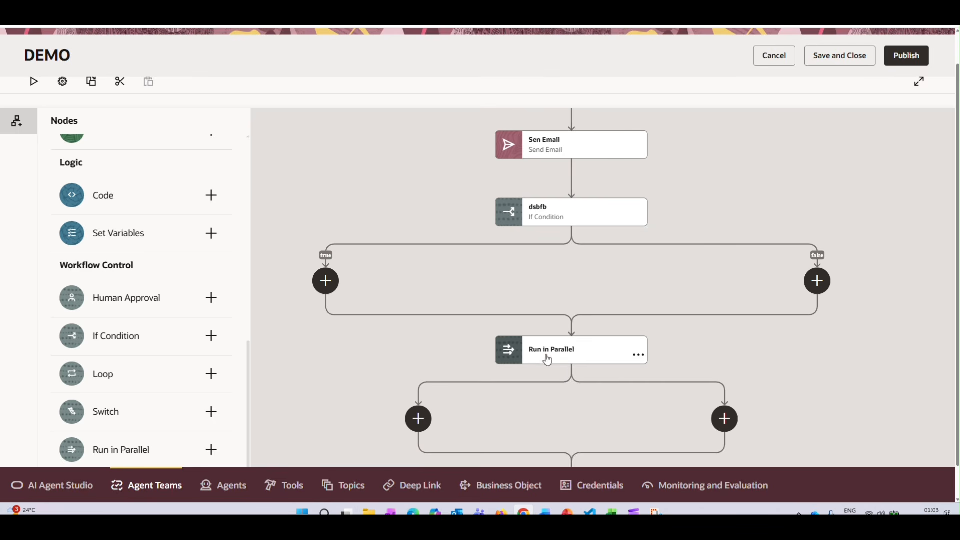
left_click_drag(482, 397, 472, 379)
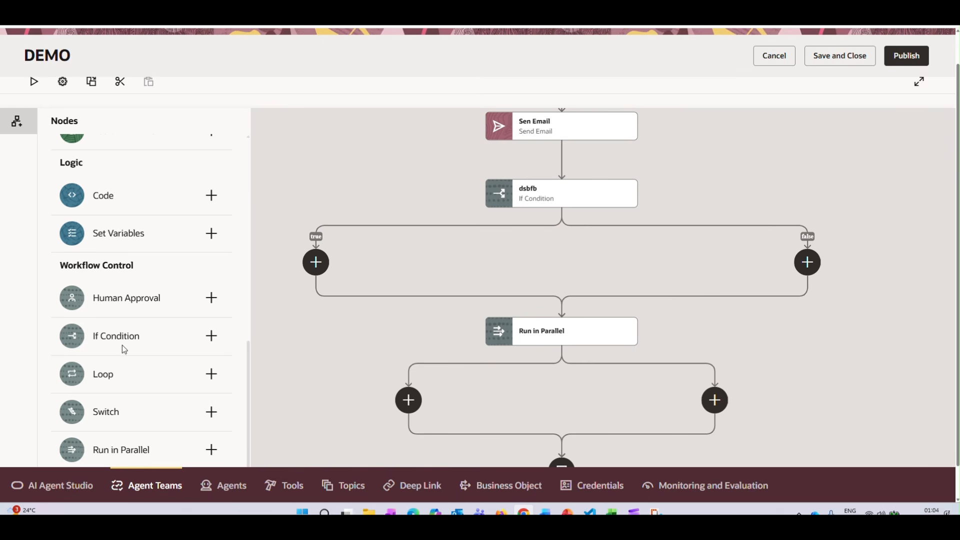
Check the Loop node's processing modes and the Switch node's case fields, closing both new node forms without creating anything.
left_click(212, 374)
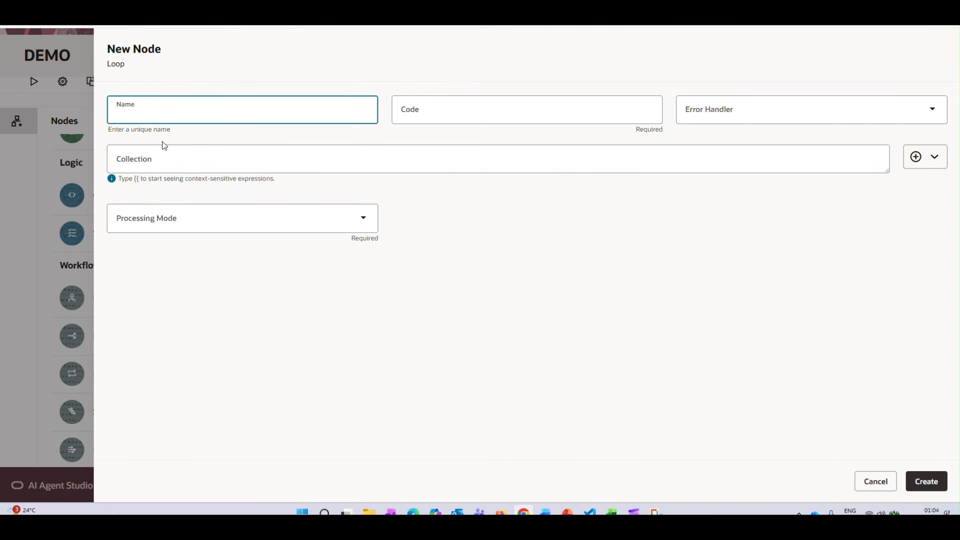
left_click(179, 218)
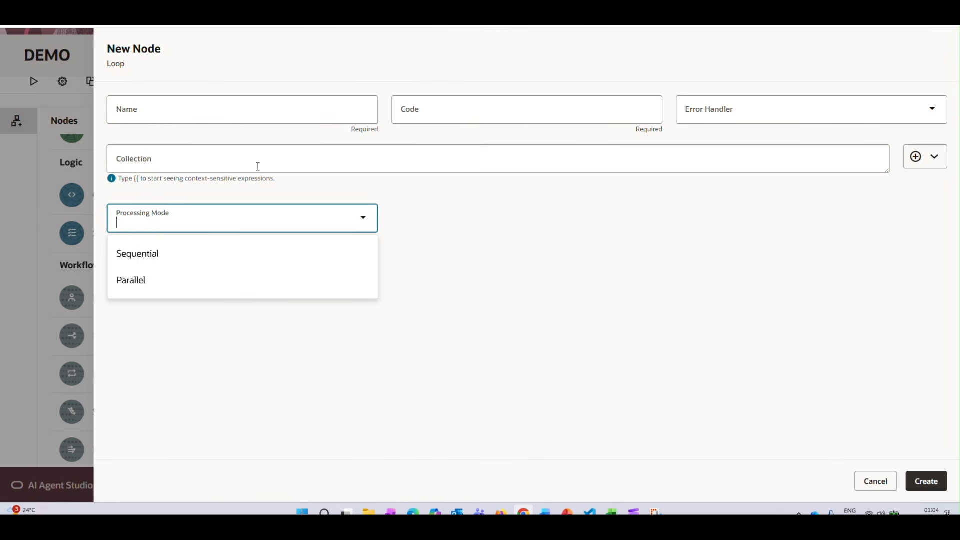
left_click(876, 481)
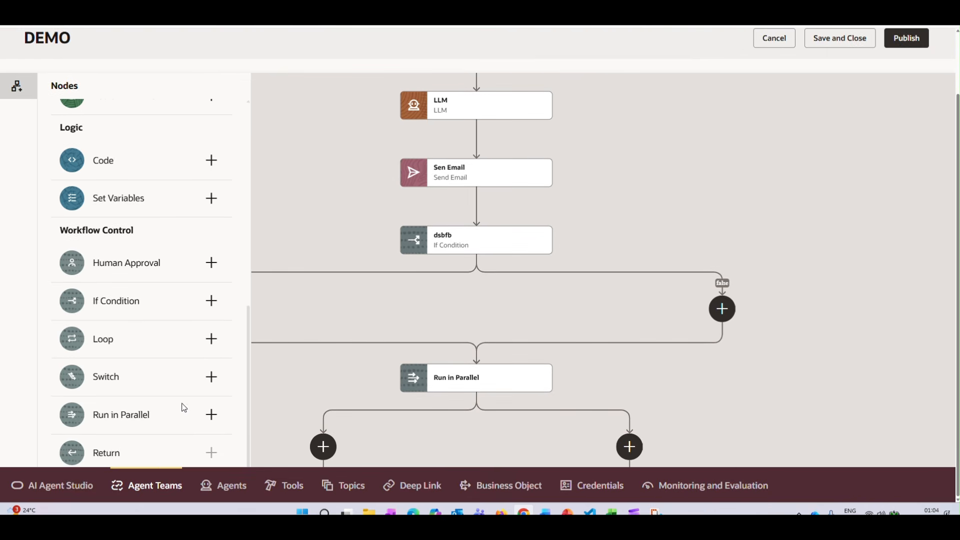
left_click(211, 376)
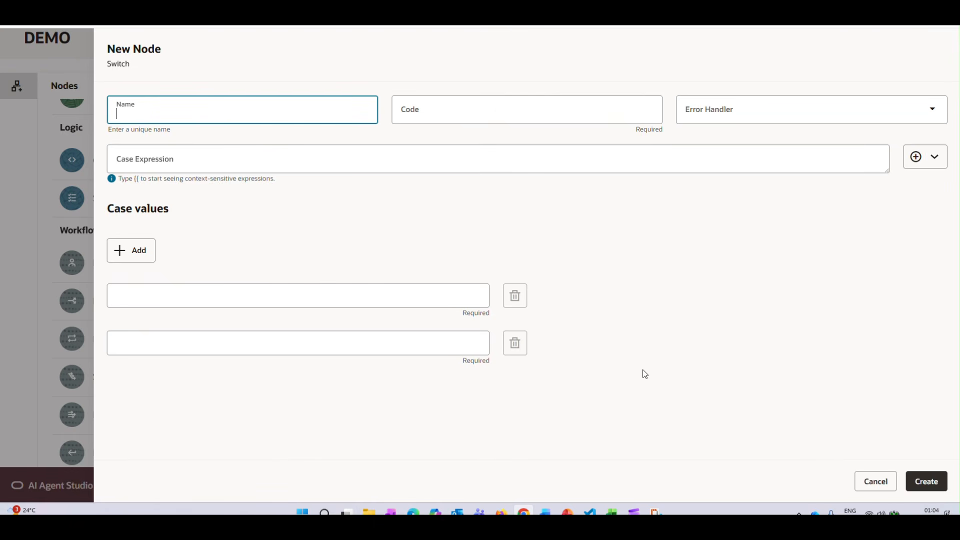
left_click(859, 479)
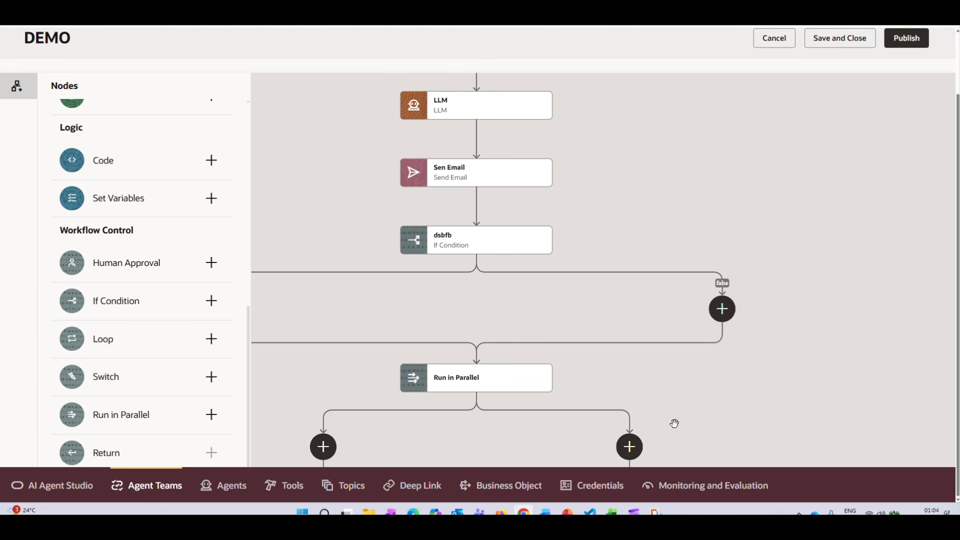
Review the node list from the Return node through the Logic, Data, Communication and AI categories.
double_click(103, 453)
scroll(178, 376, "up", 5)
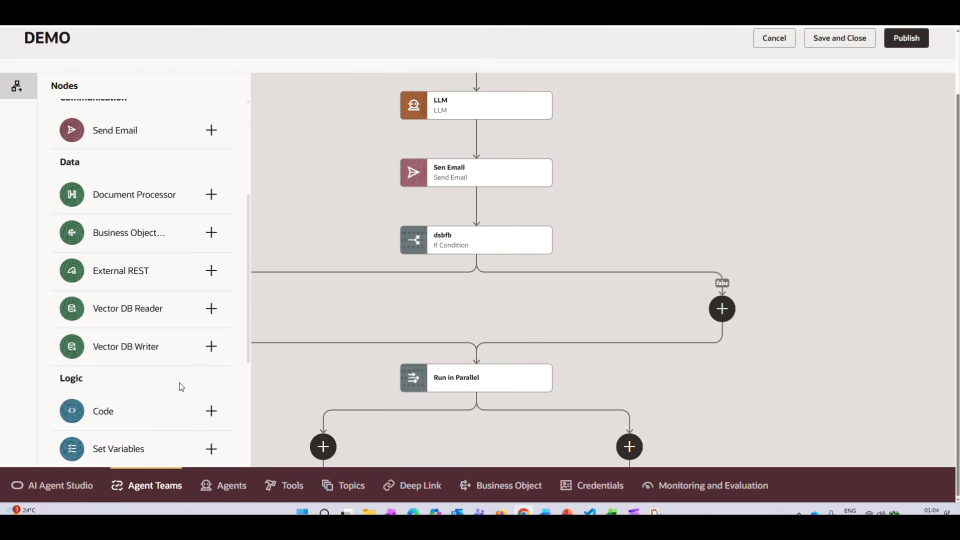
scroll(123, 136, "up", 5)
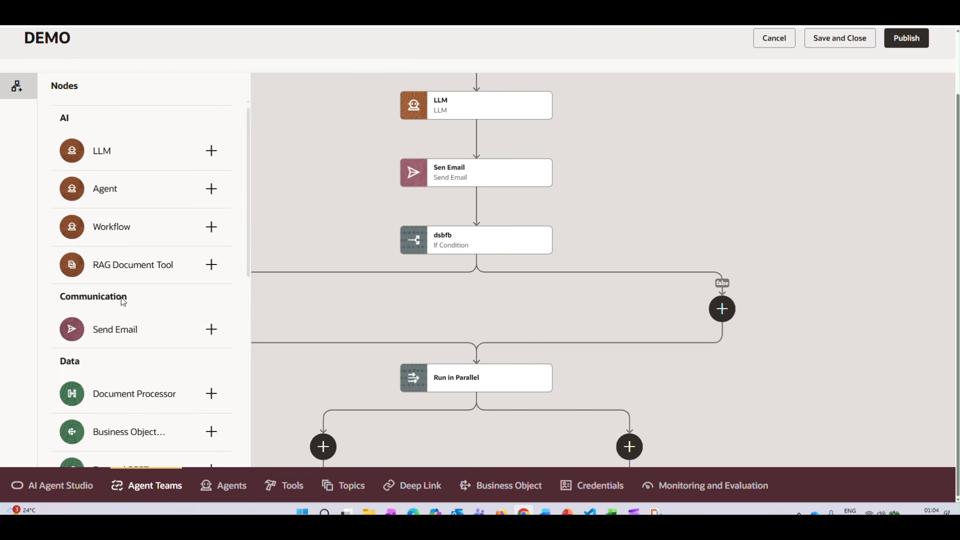
scroll(131, 306, "down", 5)
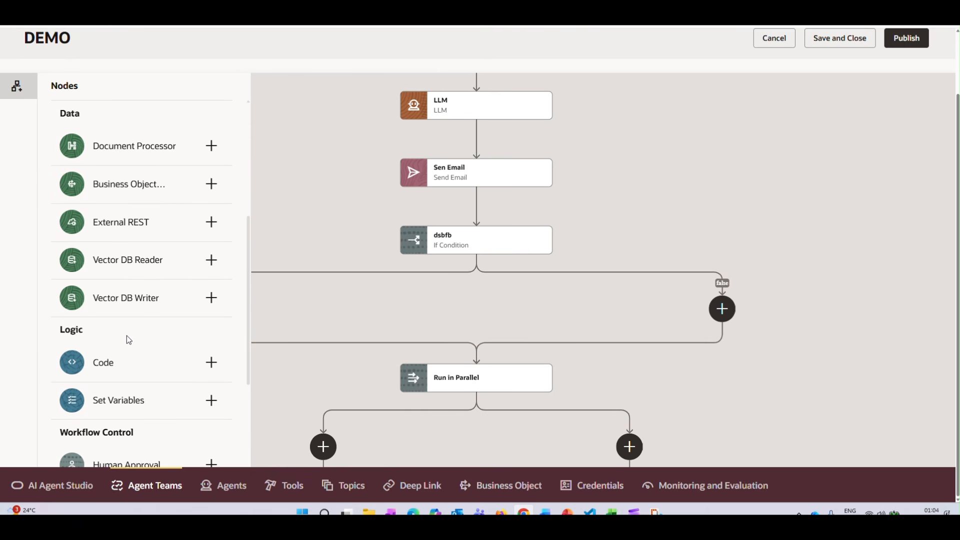
scroll(145, 300, "up", 1)
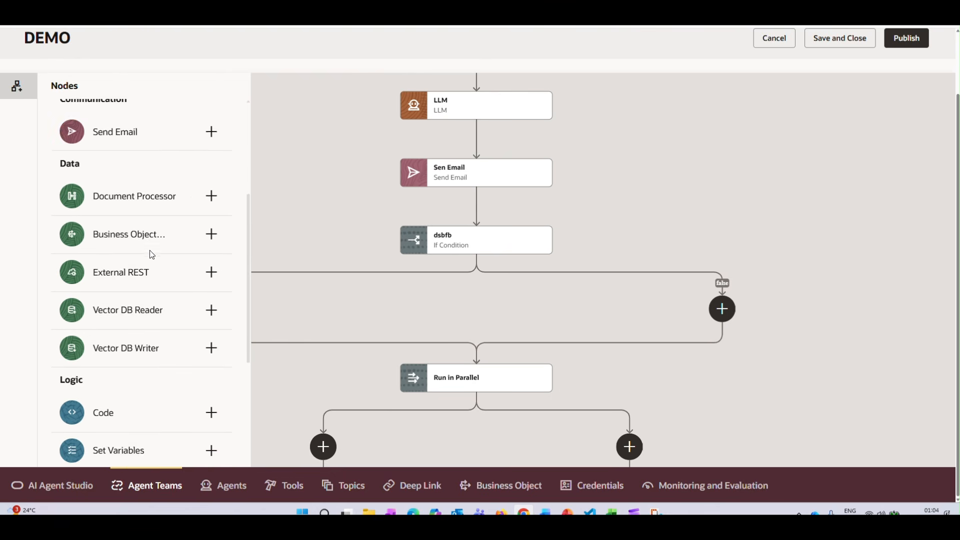
scroll(150, 253, "up", 1)
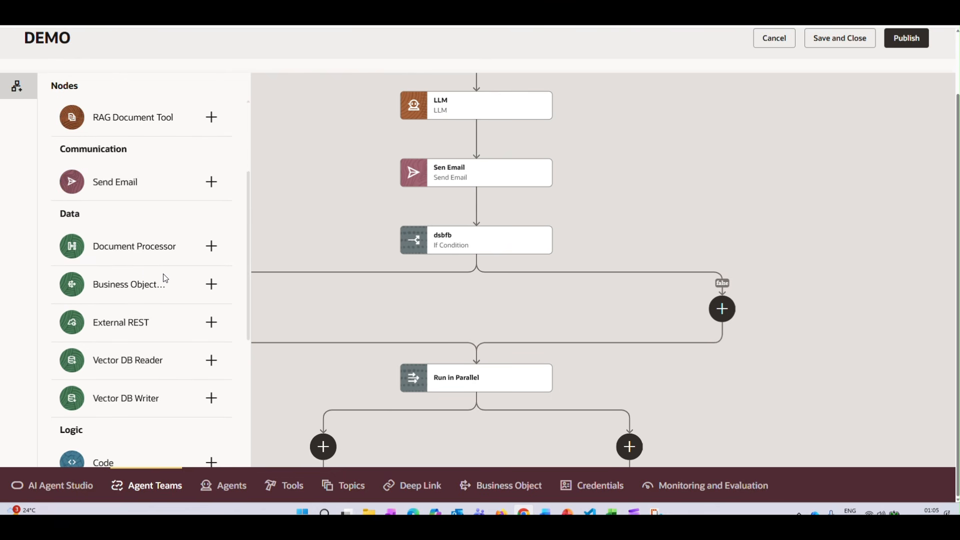
scroll(163, 278, "up", 1)
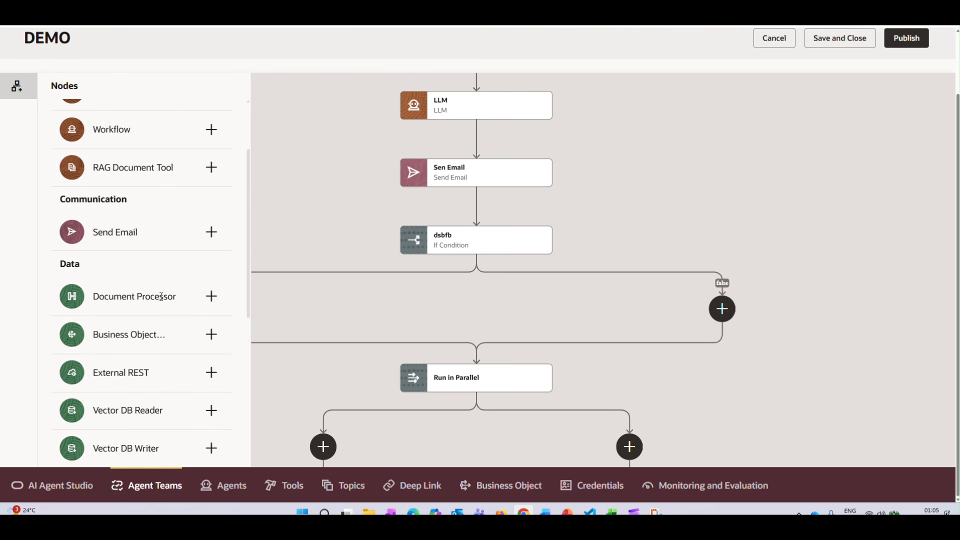